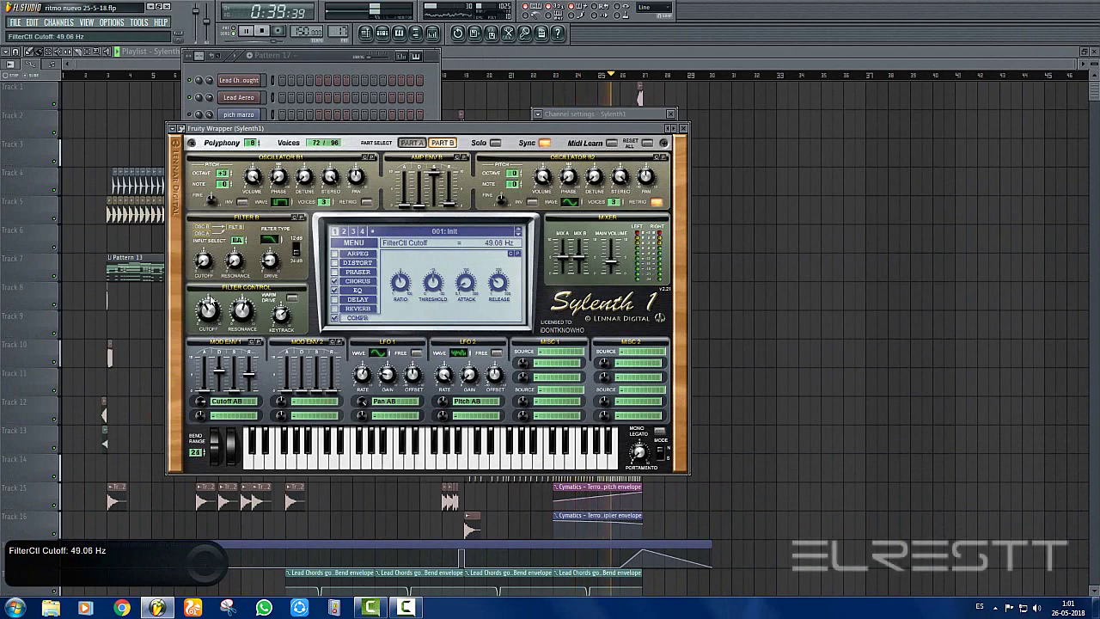
Show the mixer, restart the song's playback and slightly lower the Sylenth1 mixer track's fader
click(456, 63)
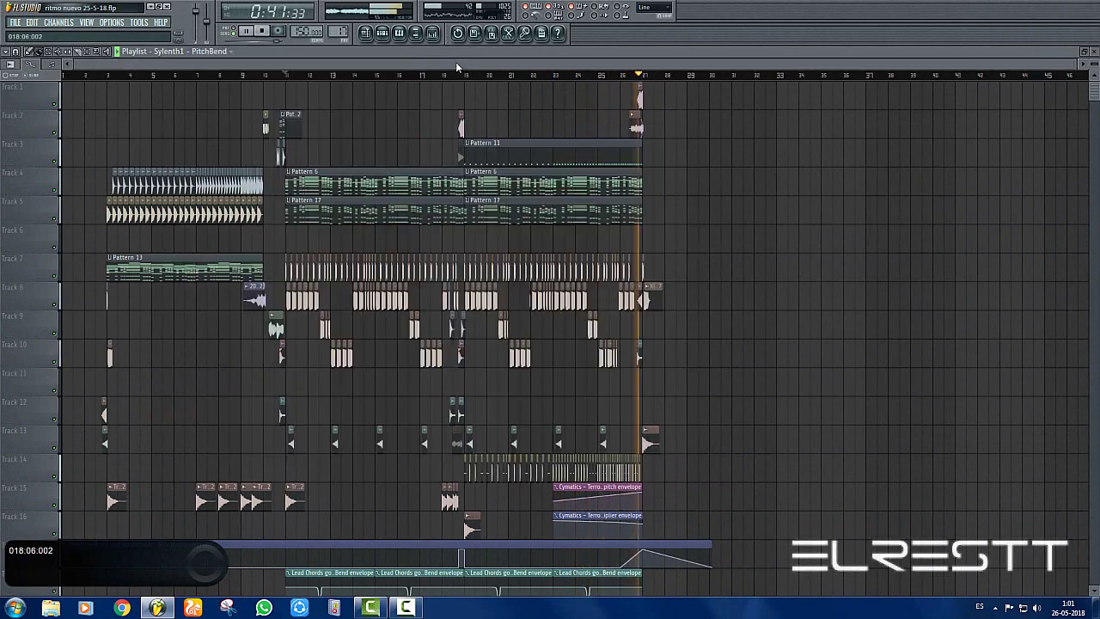
click(434, 34)
key(space)
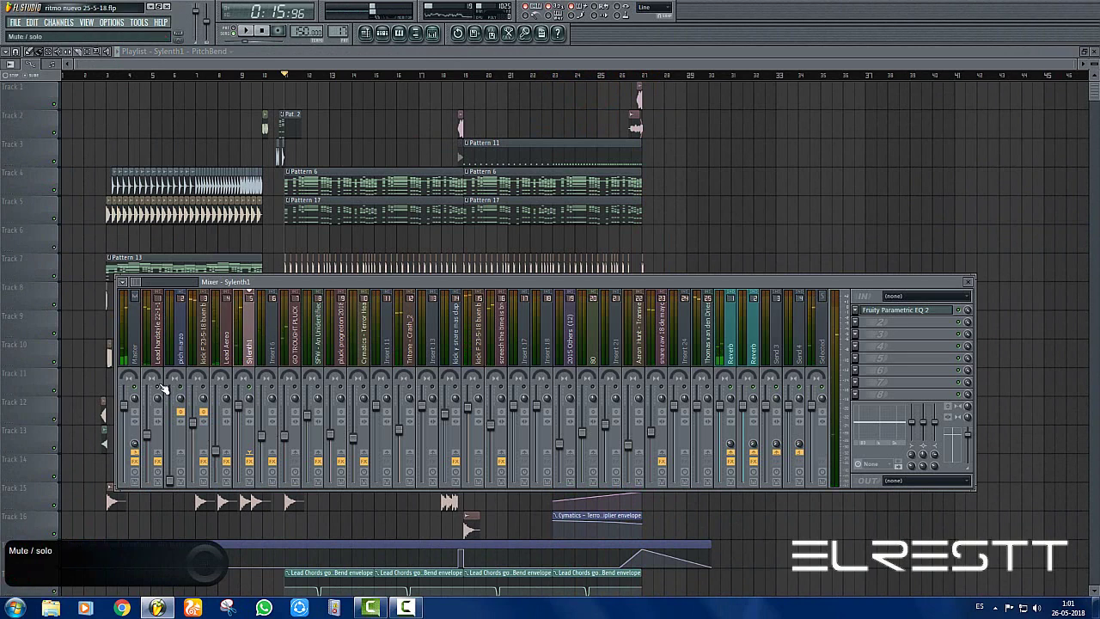
key(space)
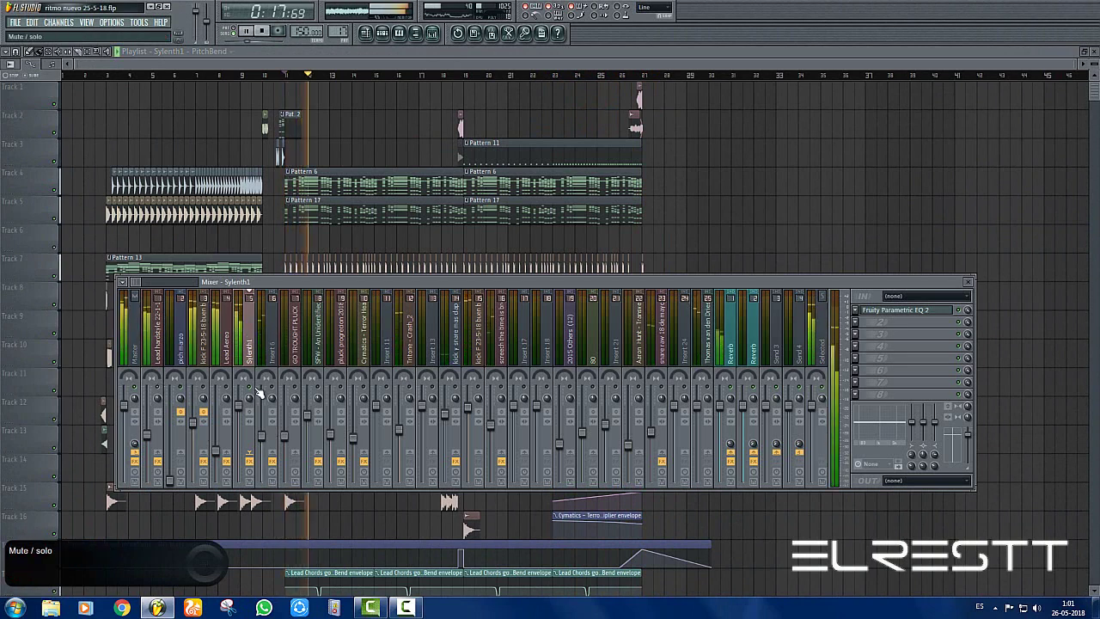
drag(239, 407, 239, 415)
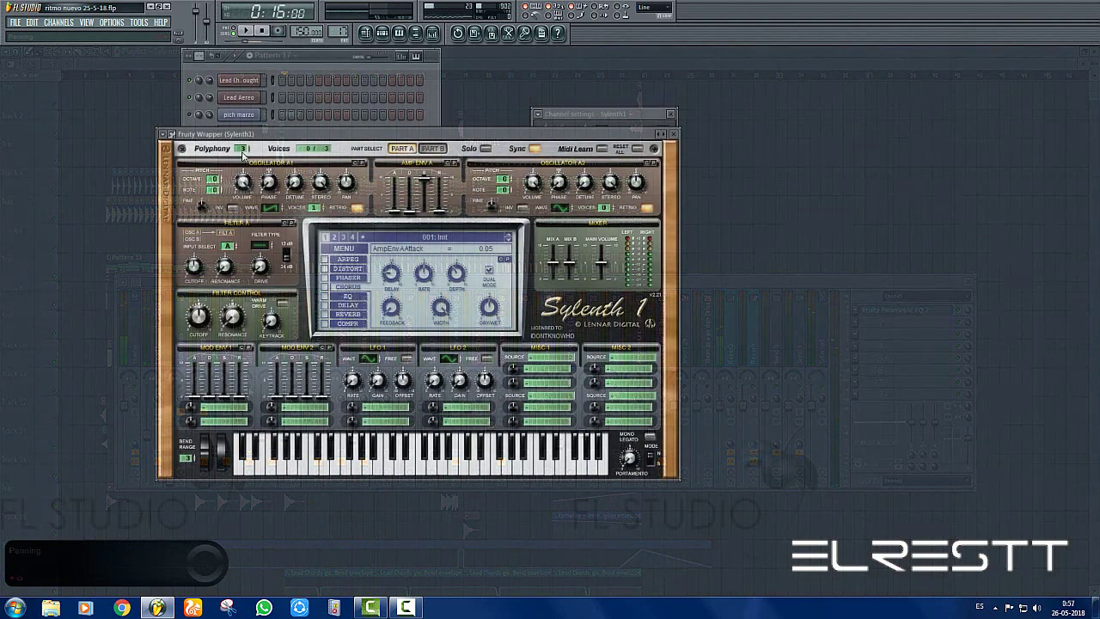
Set the Sylenth1 polyphony to 8 and restart the song's playback
drag(244, 149, 248, 128)
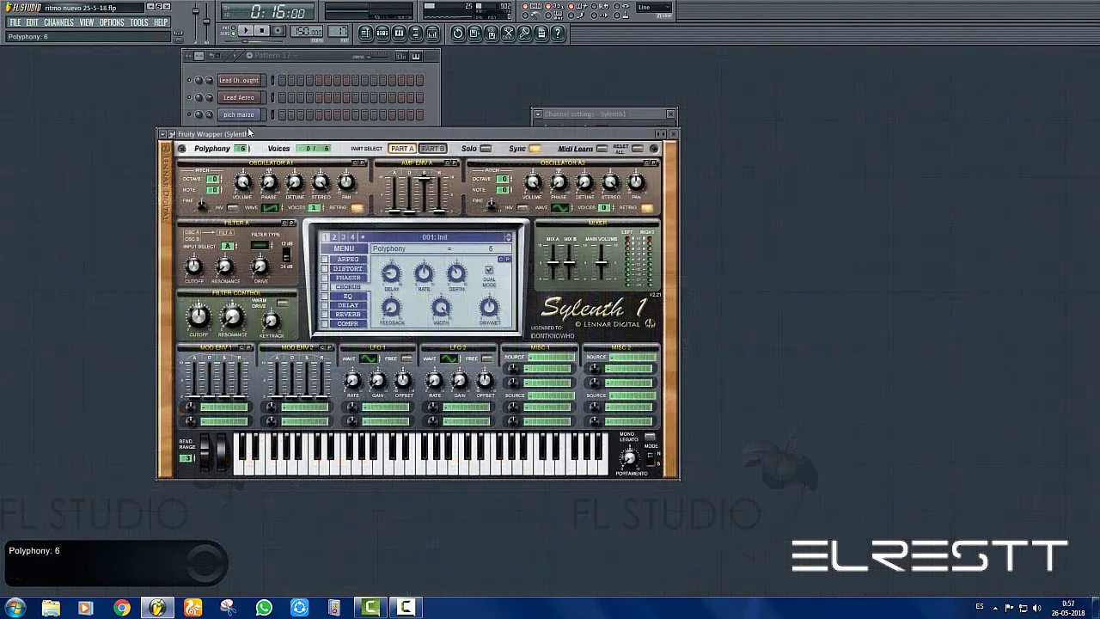
click(248, 32)
click(263, 33)
click(249, 33)
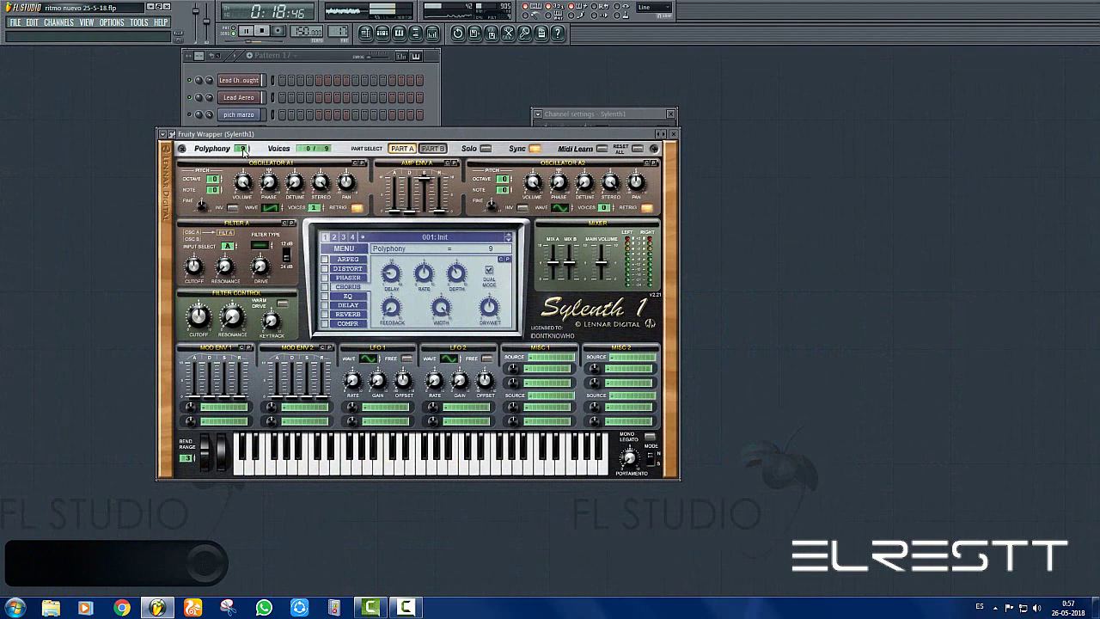
Set oscillator A1 to 3 voices at octave +2 and oscillator A2 to 3 saw voices detuned 4.33, both with retrigger off
drag(315, 208, 289, 184)
click(353, 208)
drag(289, 135, 287, 126)
drag(216, 181, 220, 169)
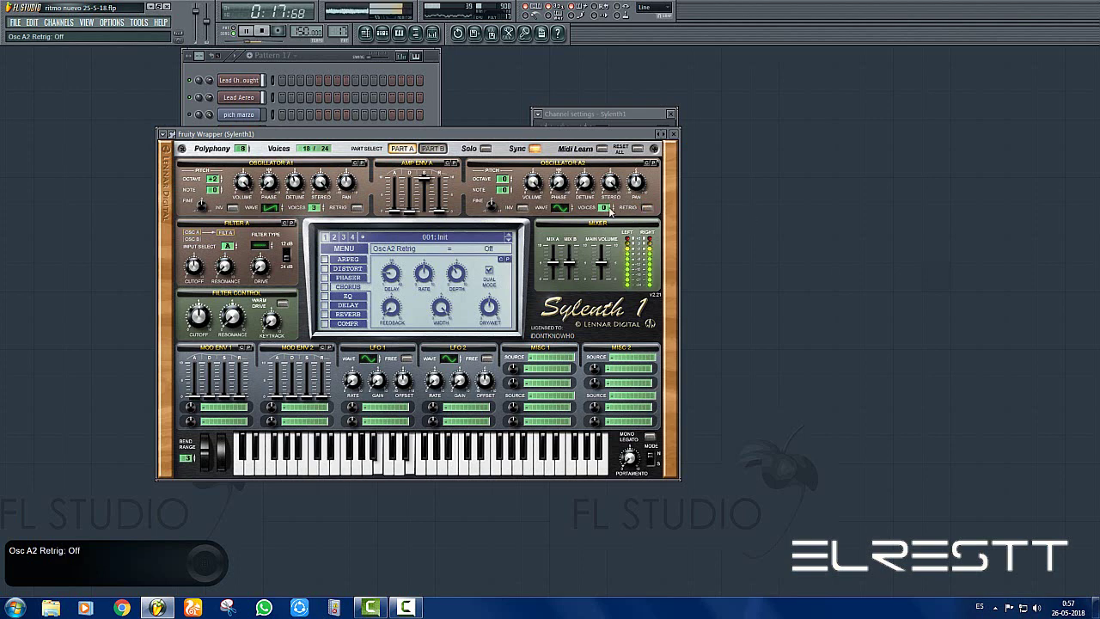
drag(605, 208, 584, 140)
click(563, 210)
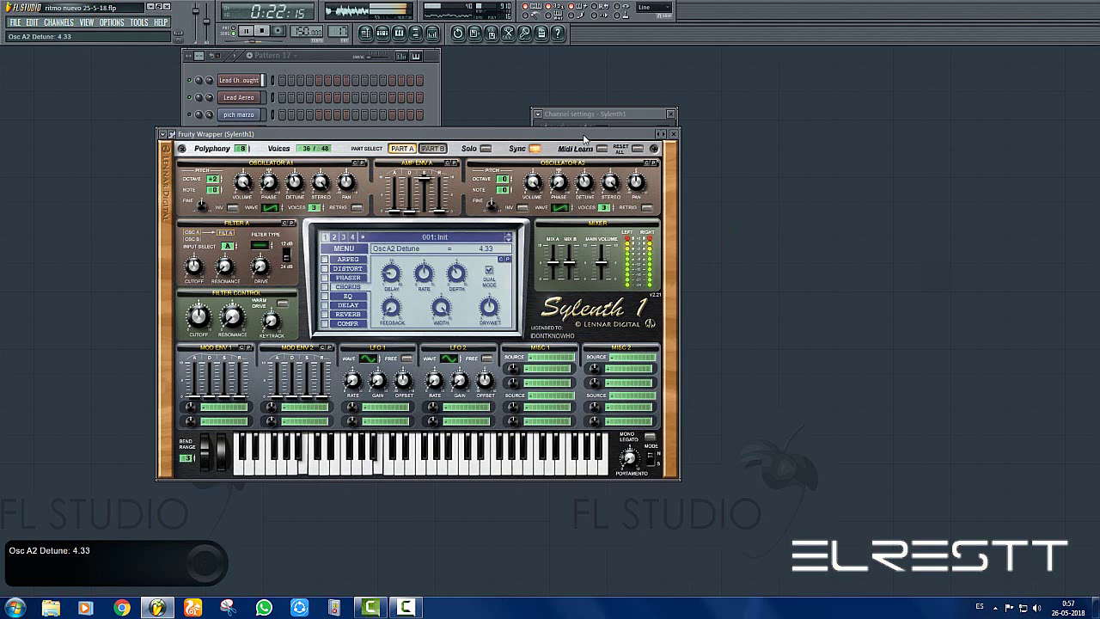
In Part B, set oscillator B1 to 3 voices and lower the synth's main volume to 0.69
click(434, 148)
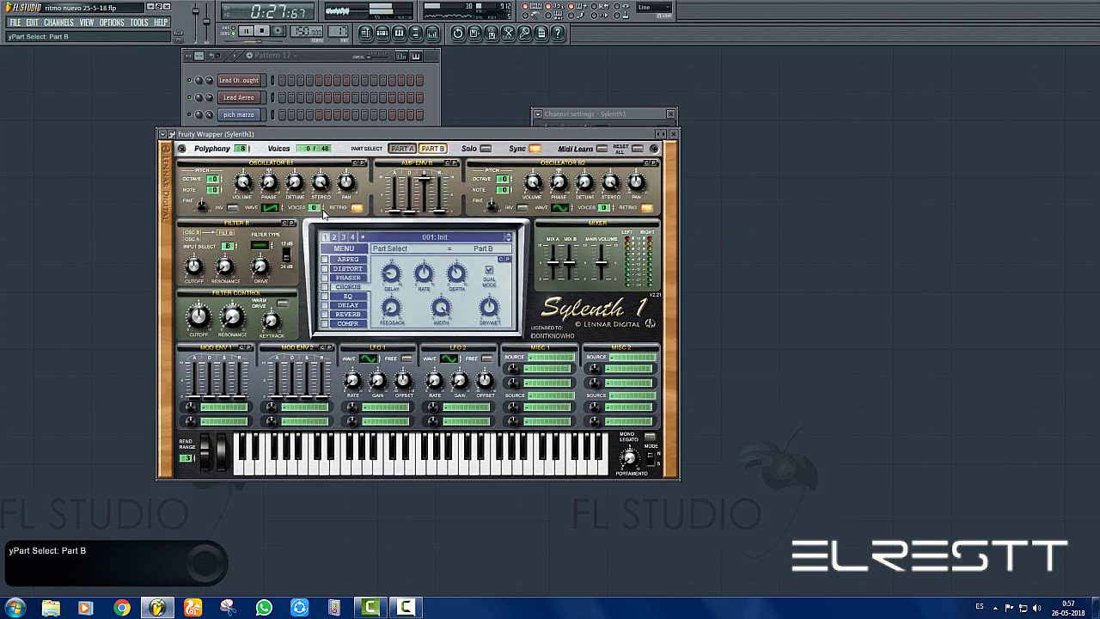
click(317, 207)
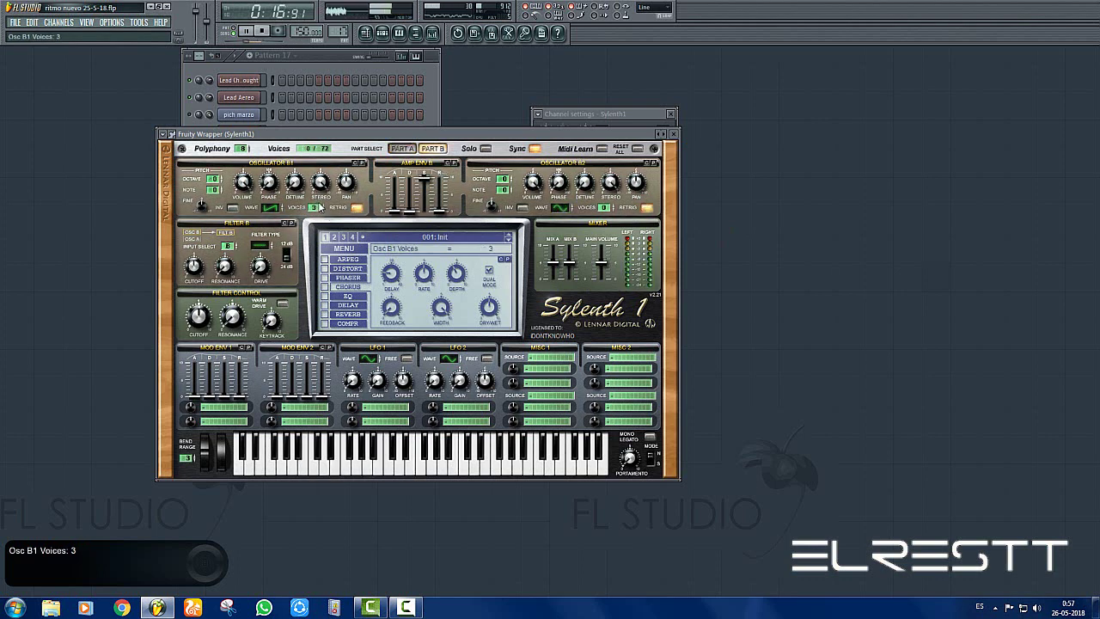
drag(600, 305, 600, 308)
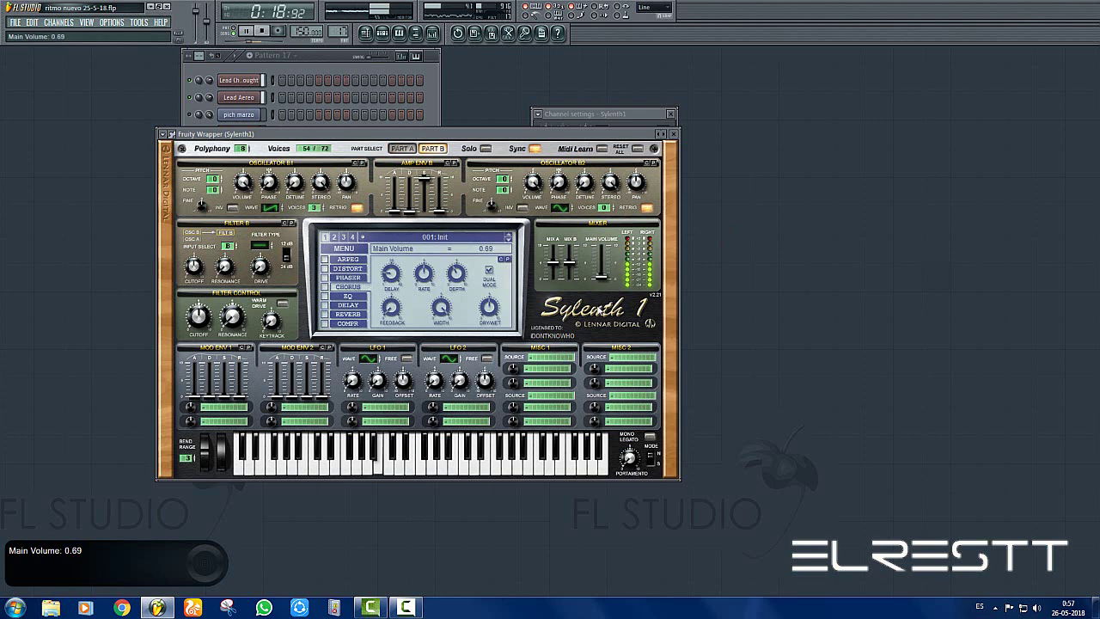
Set oscillator B1 to QPulse, octave 3, detune 0.00 and retrigger off, and oscillator B2 to 3 voices with detune 0.00
click(271, 208)
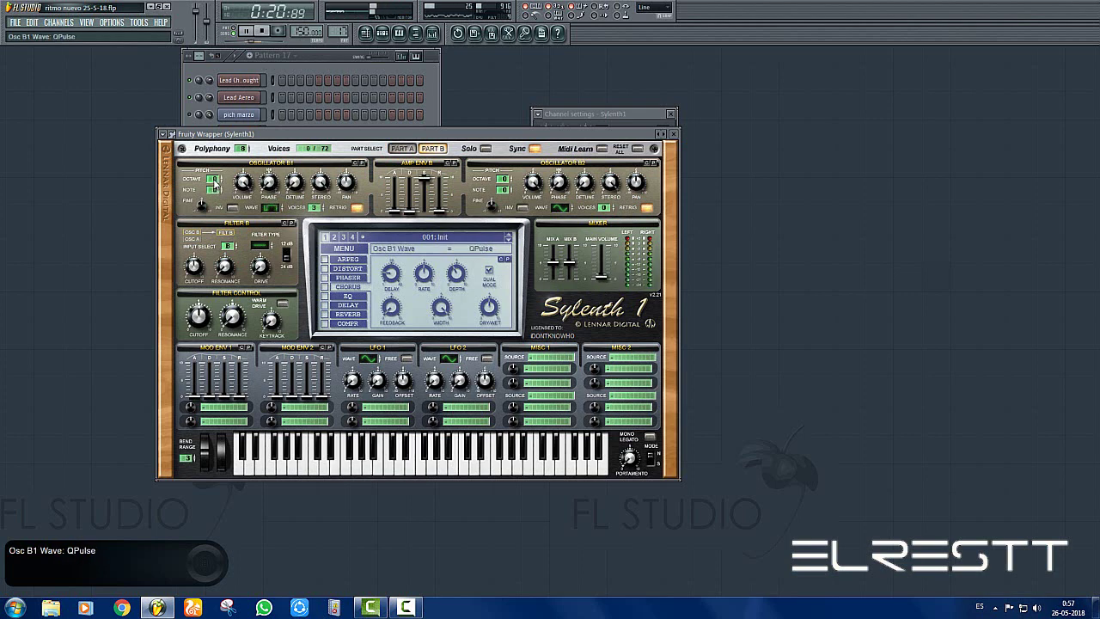
drag(213, 180, 219, 167)
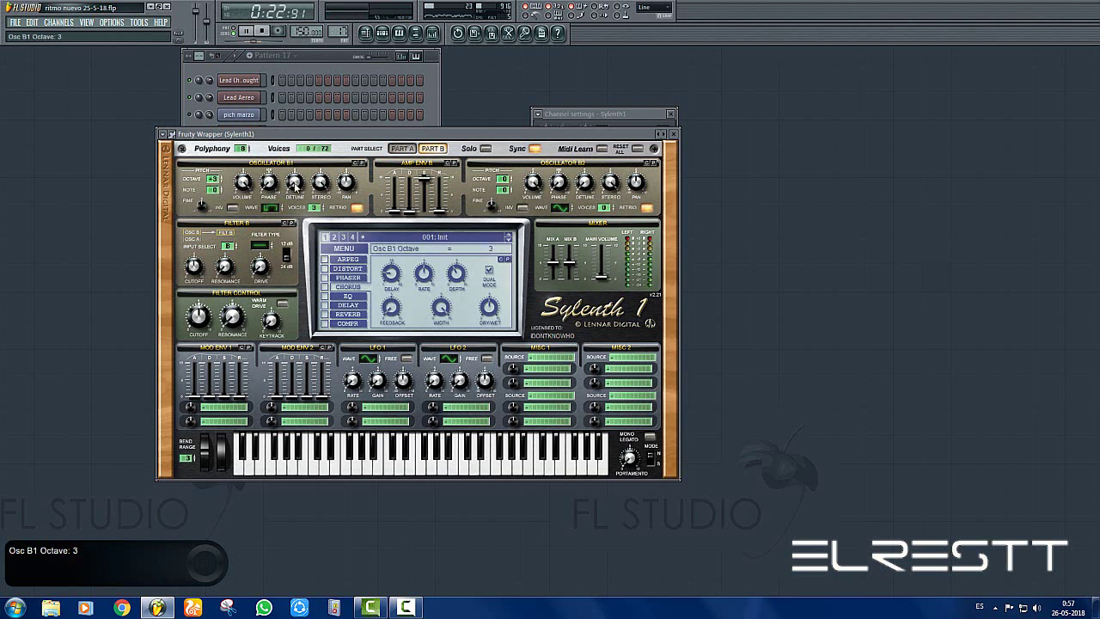
drag(294, 183, 295, 134)
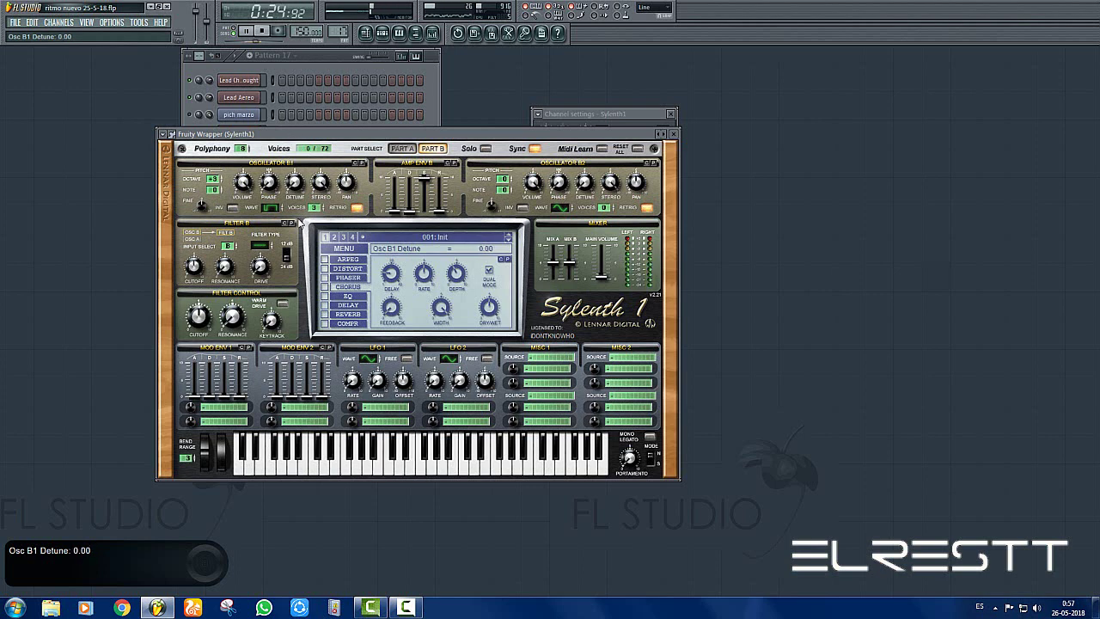
click(356, 208)
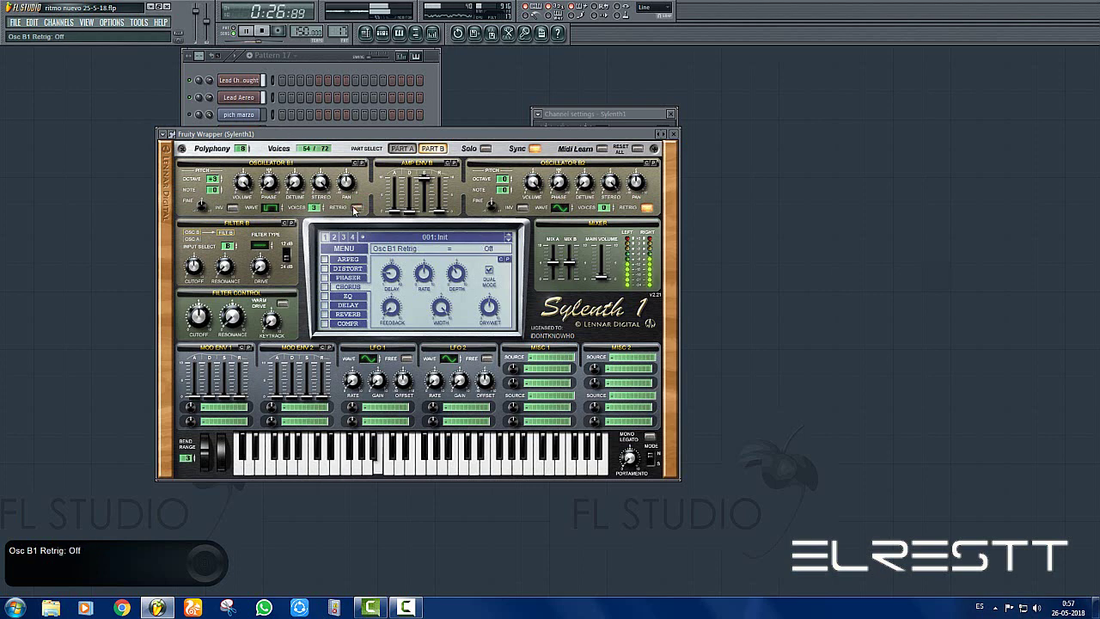
drag(605, 210, 610, 209)
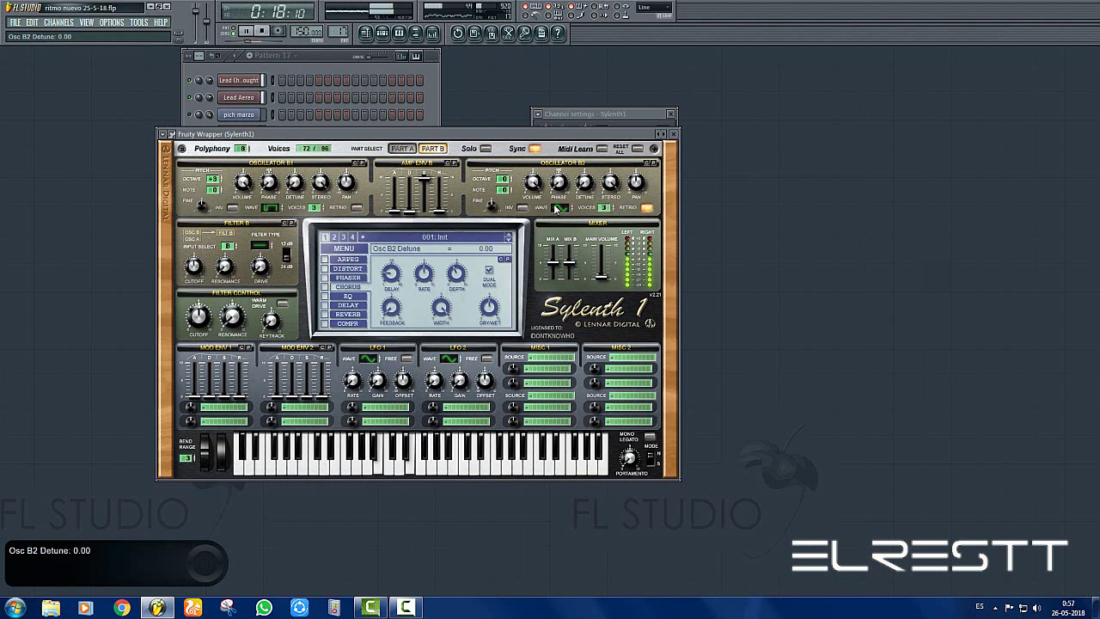
drag(504, 181, 504, 190)
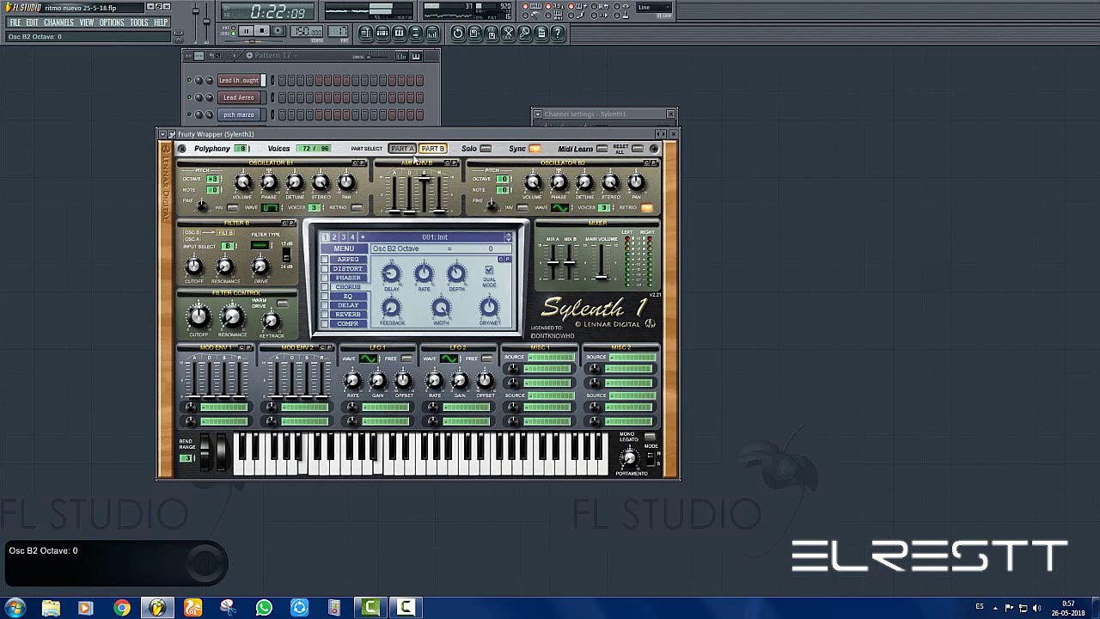
Set filter B to Lowpass with input BA, drive 1.62 and cutoff 1.00 Hz
click(261, 247)
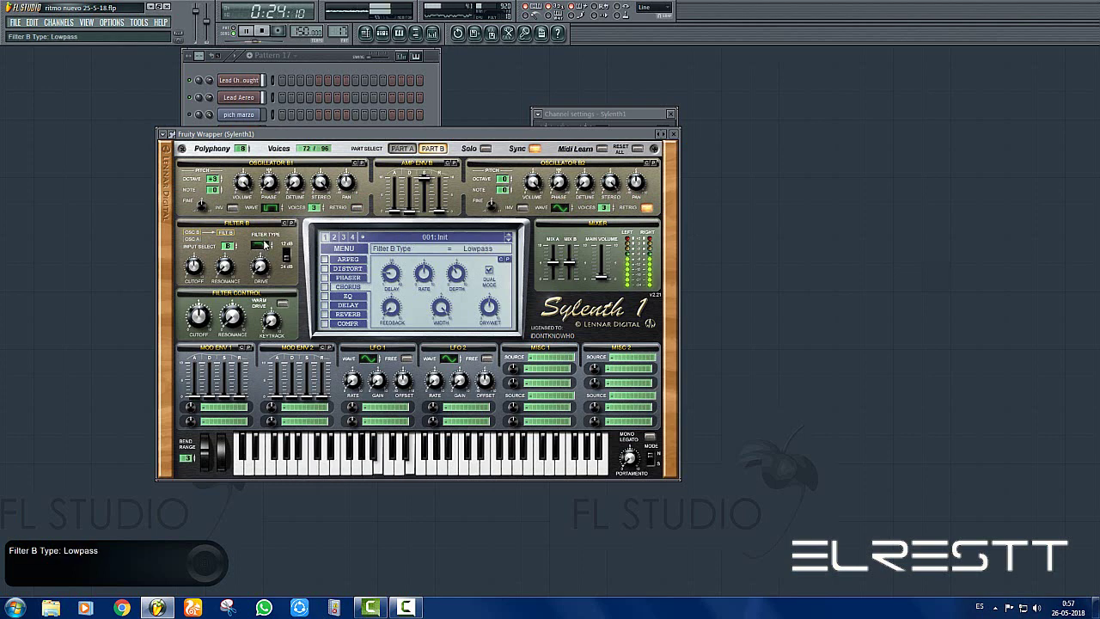
drag(259, 267, 259, 261)
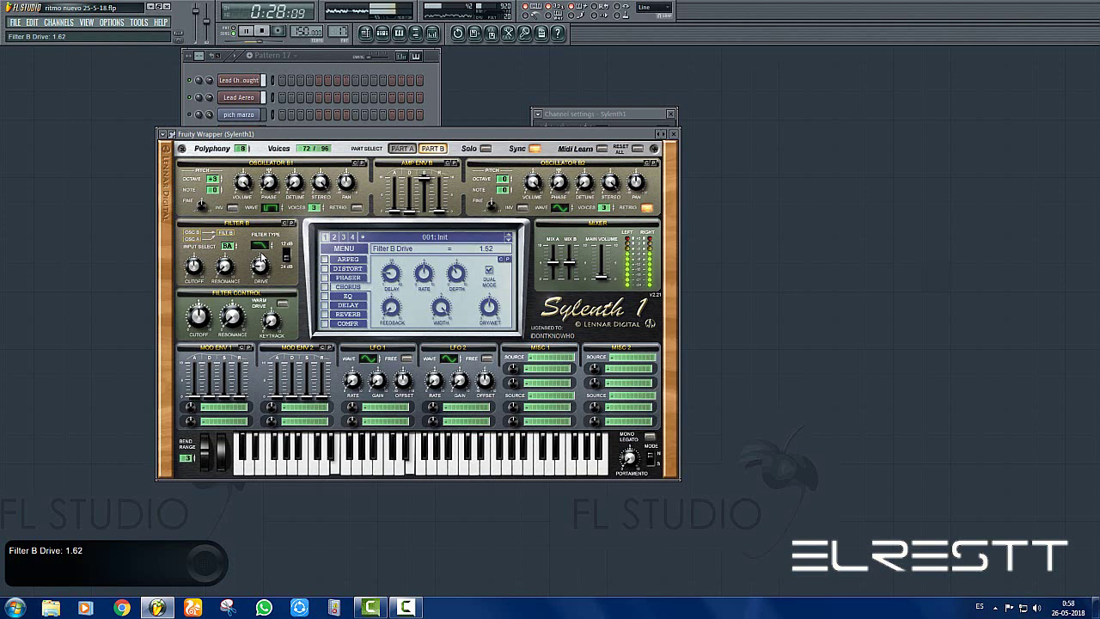
drag(197, 268, 207, 336)
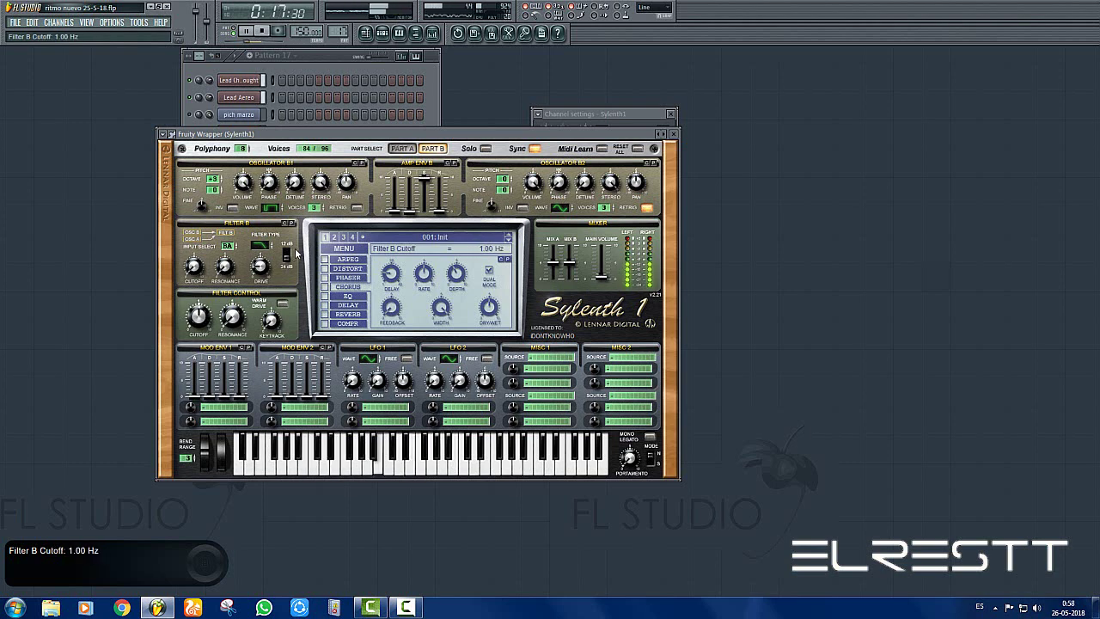
In Part A, set filter A to a lowpass with input AB, drive 1.62 and cutoff 8.47 Hz
click(402, 150)
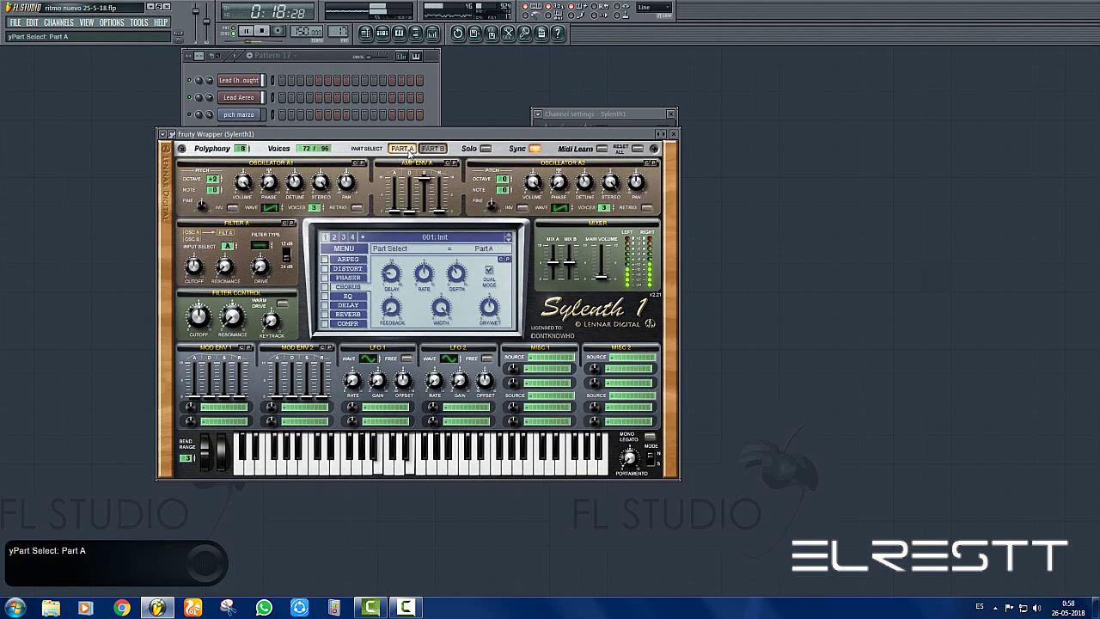
click(264, 240)
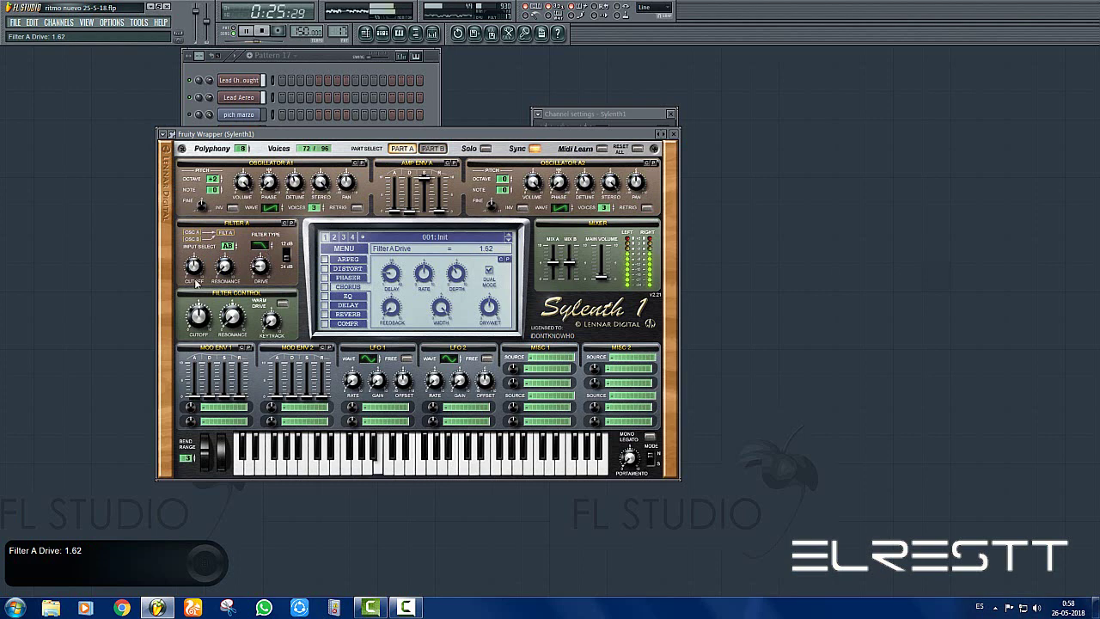
drag(196, 269, 198, 305)
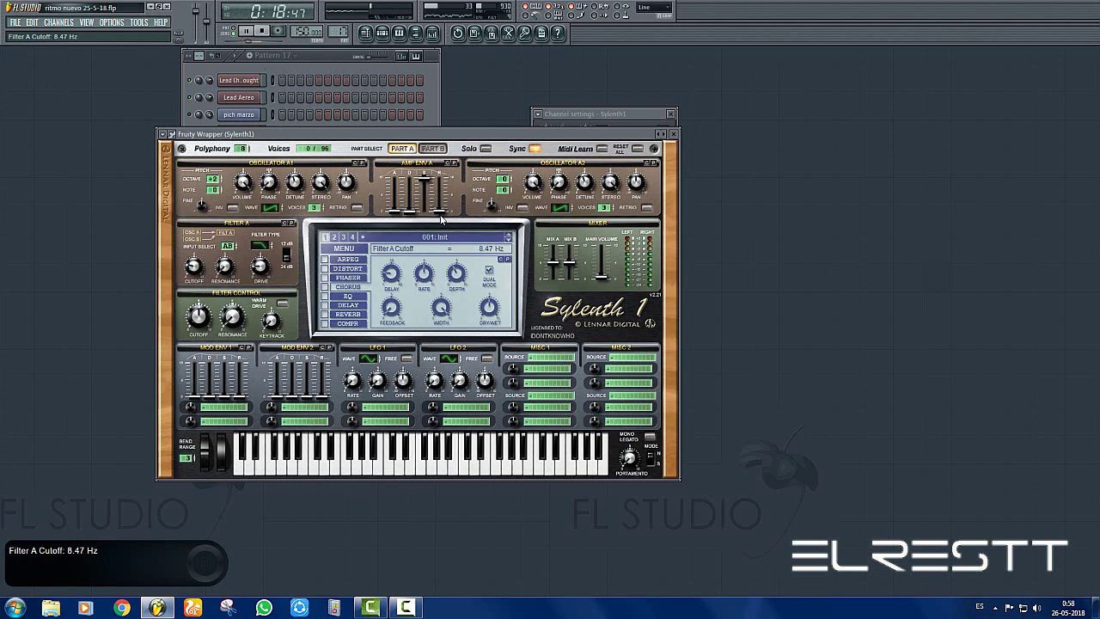
Set the amp envelope release to 0.27 in both Part B and Part A
click(433, 149)
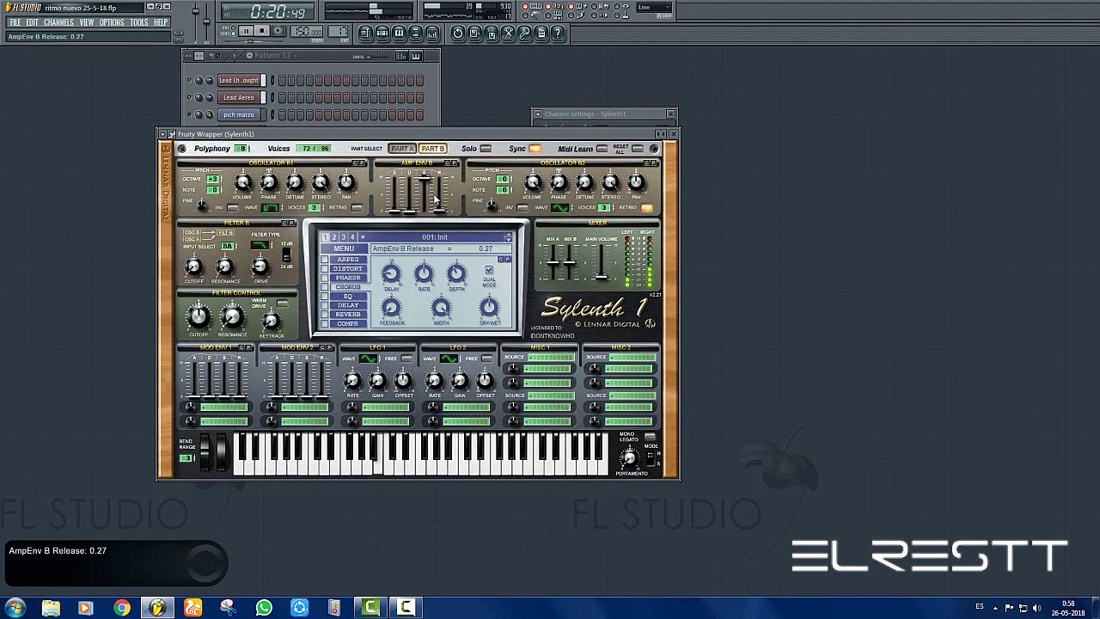
click(403, 148)
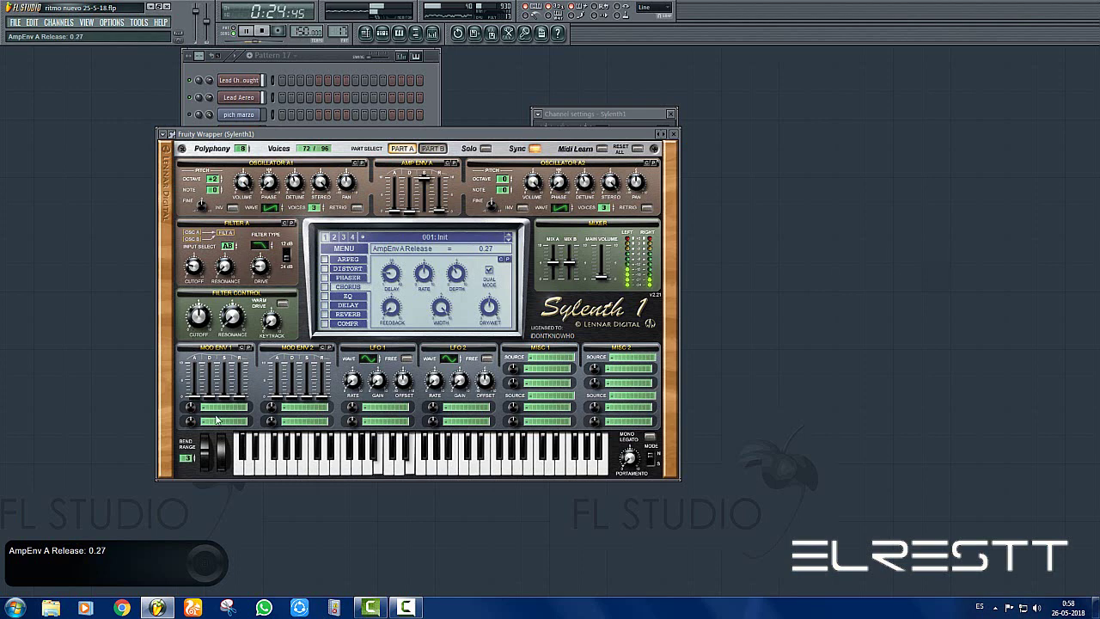
Route mod envelope 1 to Cutoff AB, adjust its modulation amount and set its decay to 6.03
click(213, 408)
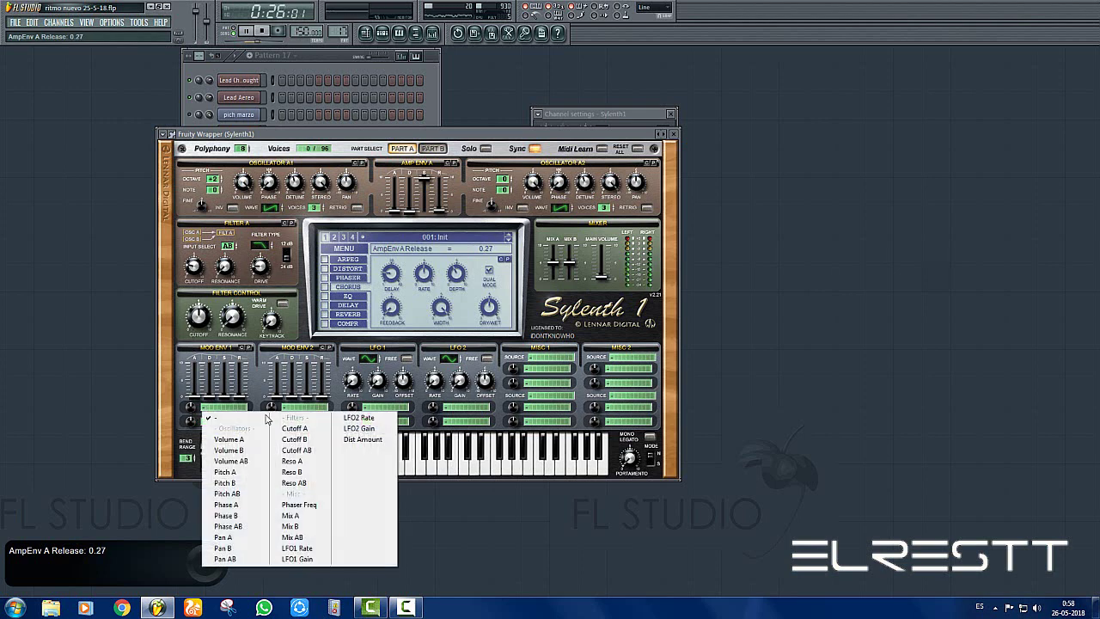
click(230, 461)
click(224, 408)
click(297, 449)
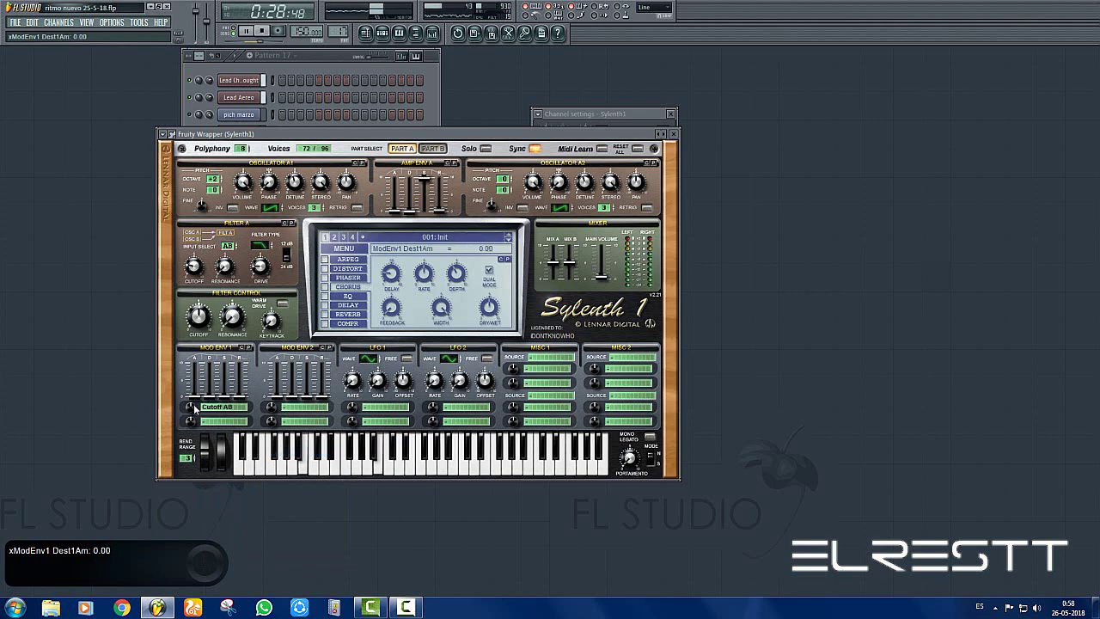
drag(209, 396, 210, 340)
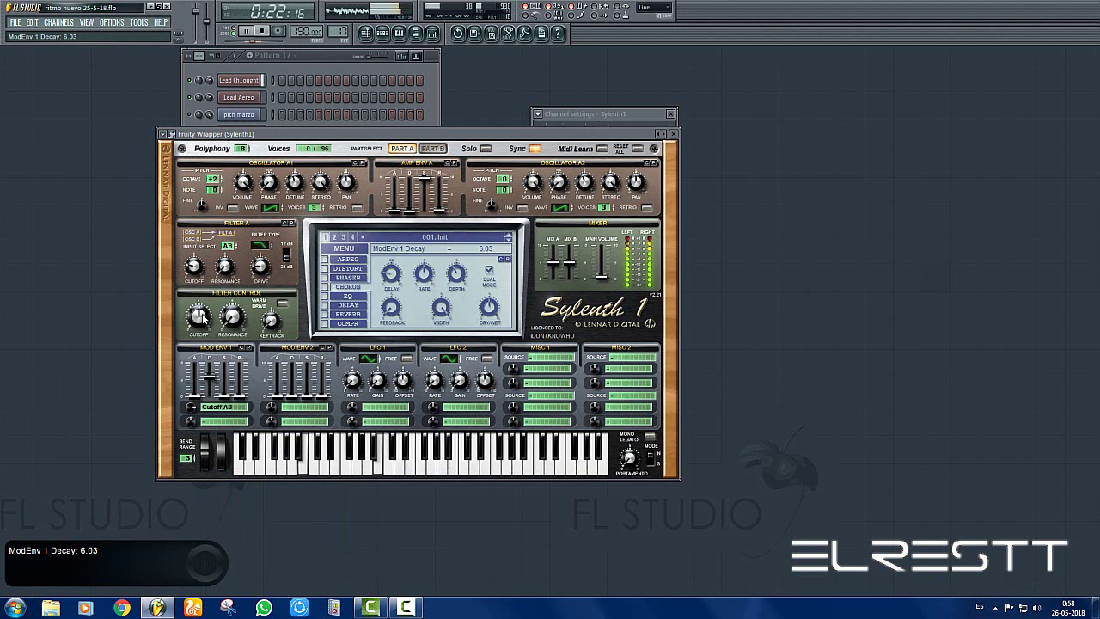
Try Warm Drive in the filter control section and set the filter control resonance to 5.90
click(281, 305)
drag(269, 329, 238, 316)
click(285, 303)
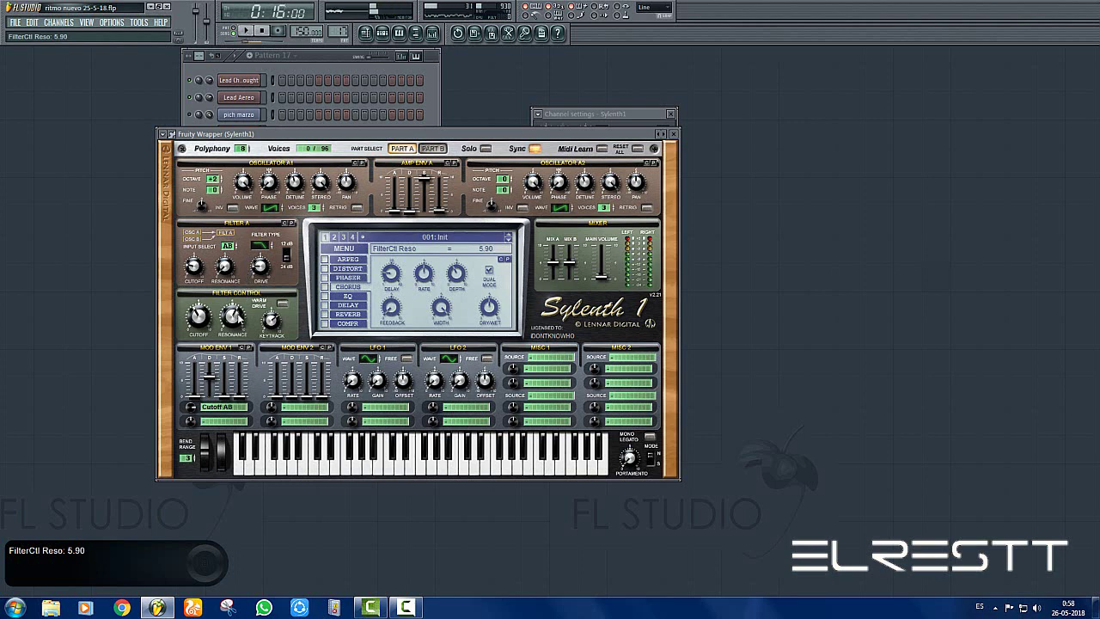
Play a series of notes and chords to audition the current Sylenth1 patch
key(c)
key(b)
key(m)
key(b)
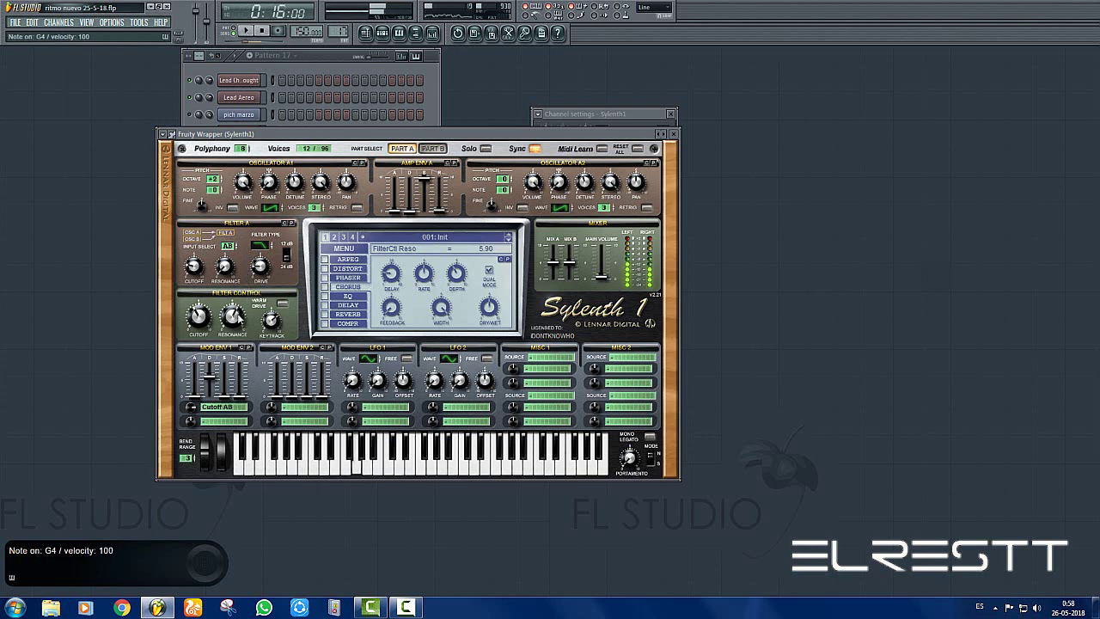
key(v)
key(n)
key(q)
key(w)
key(b)
key(m)
key(w)
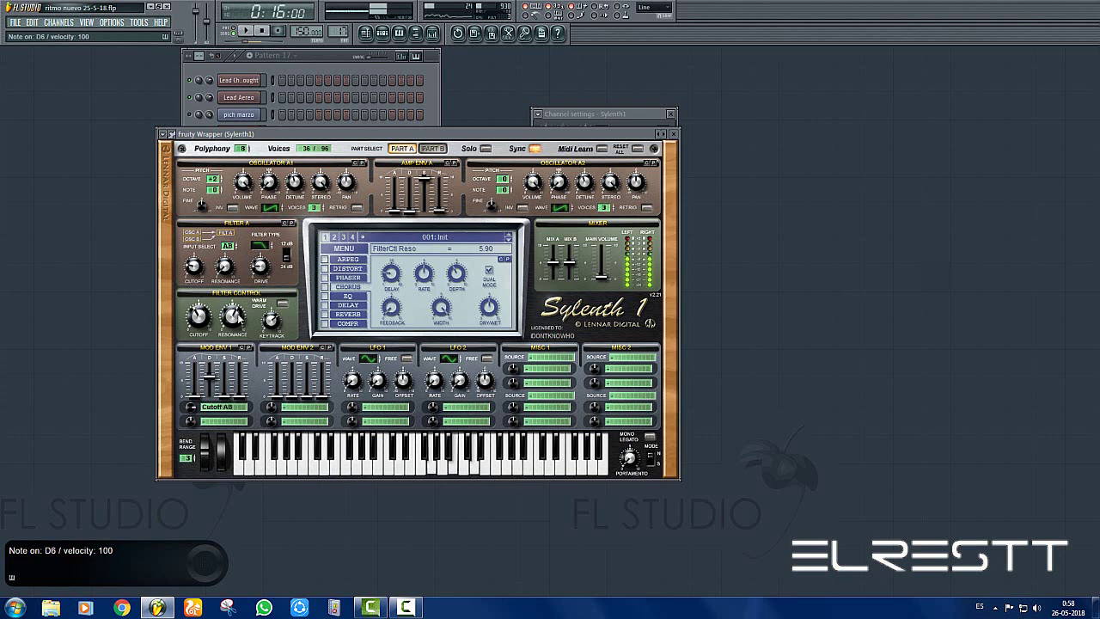
key(n)
key(q)
key(e)
key(m)
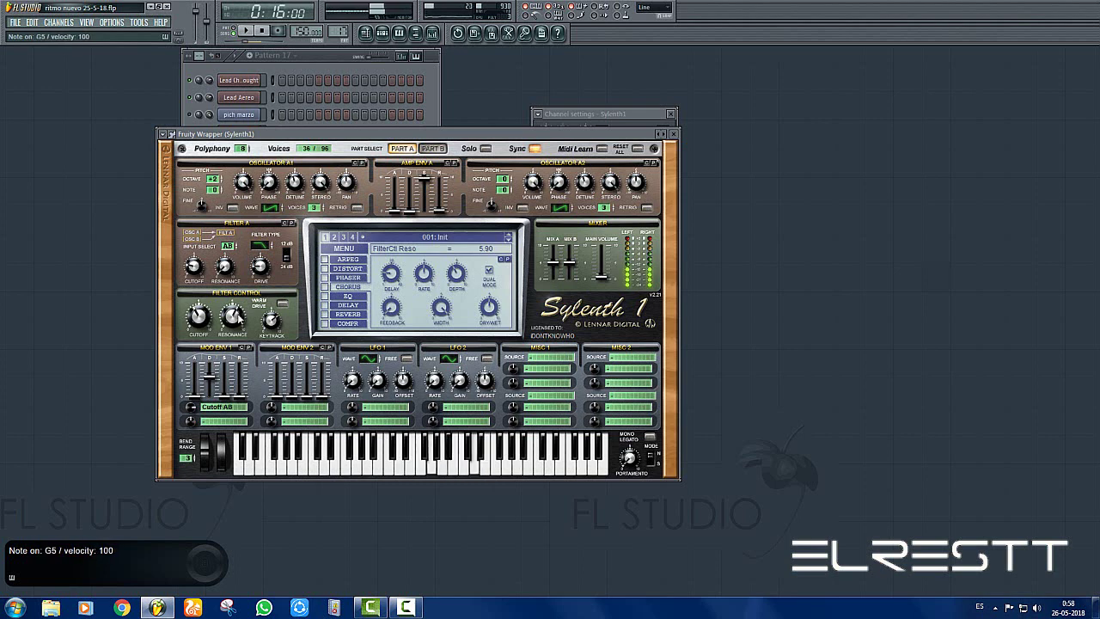
key(v)
key(q)
key(n)
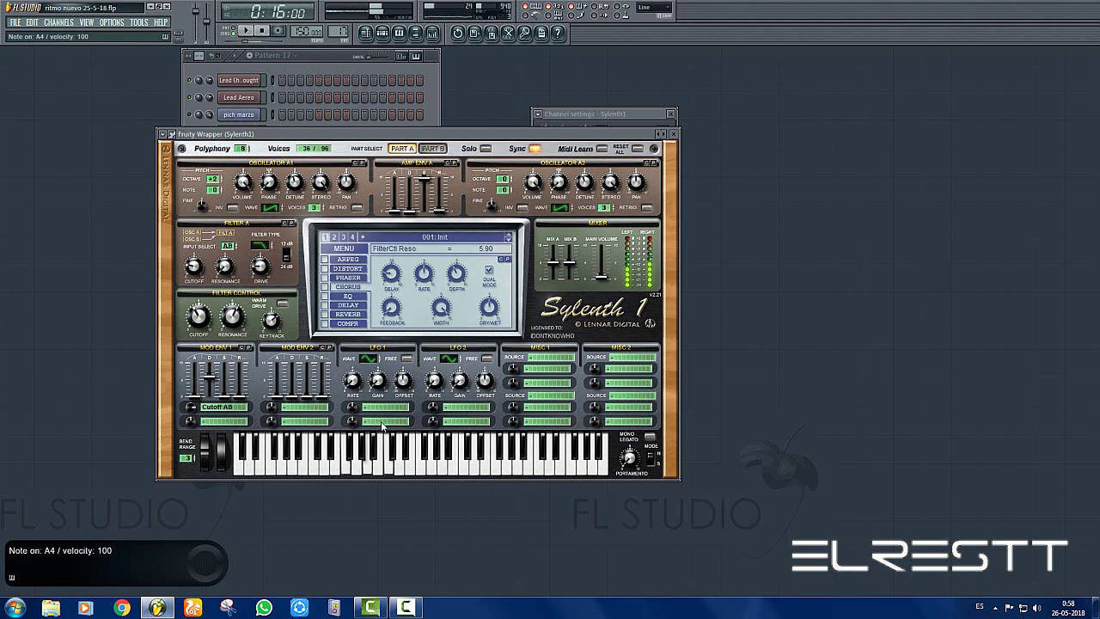
Enable the chorus effect and route LFO 1's first destination to Pan AB
click(332, 287)
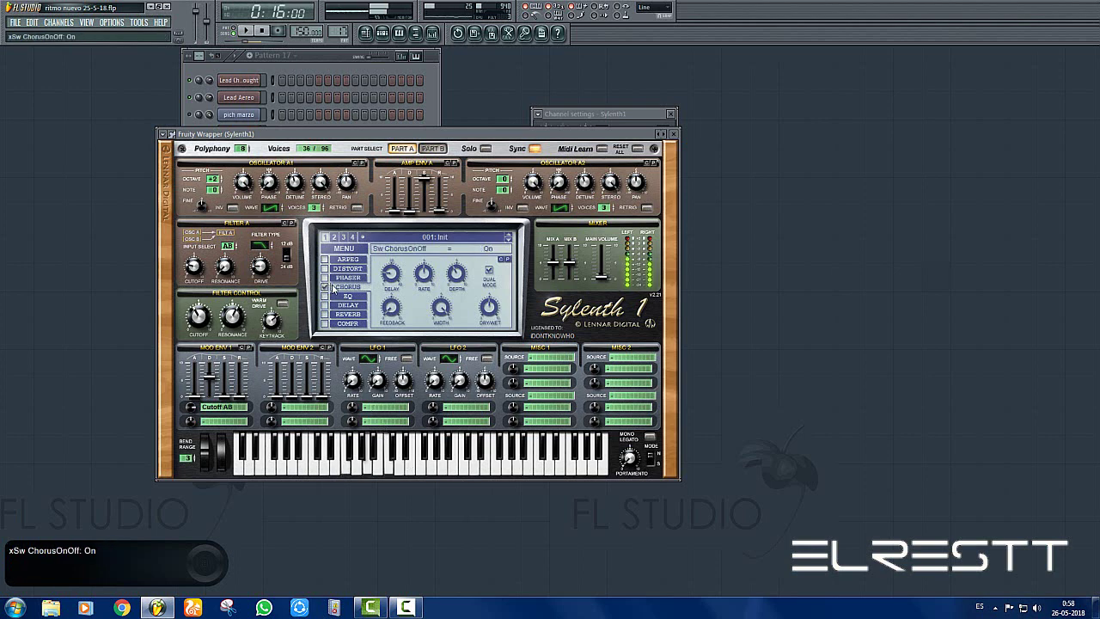
click(383, 405)
click(400, 559)
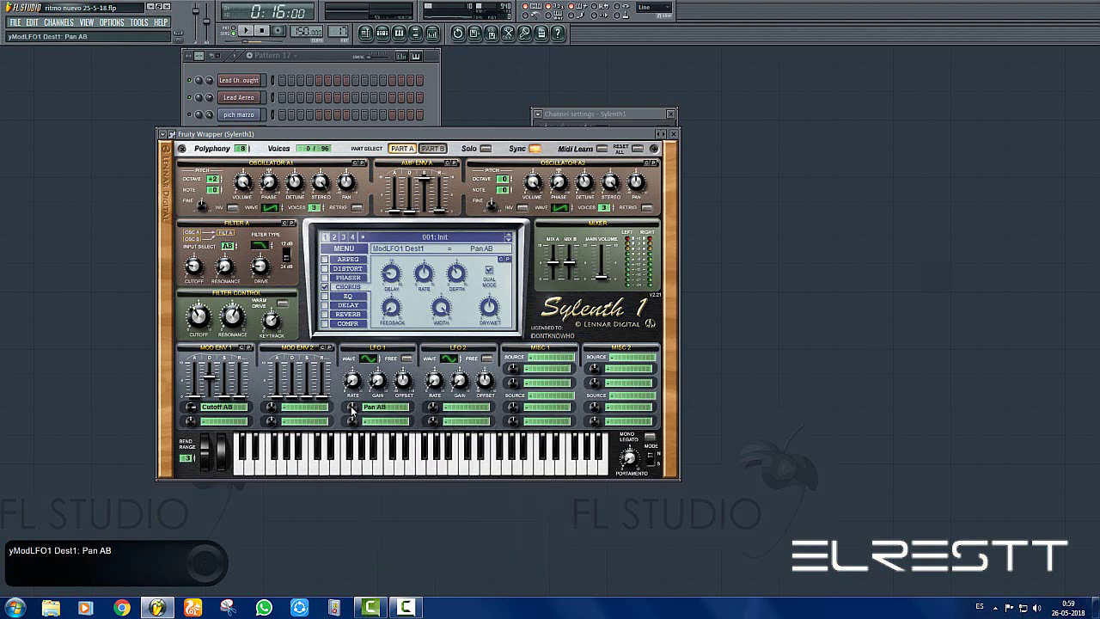
Enable the EQ and compressor effects and lower LFO 1's gain to 2.00
drag(356, 379, 357, 320)
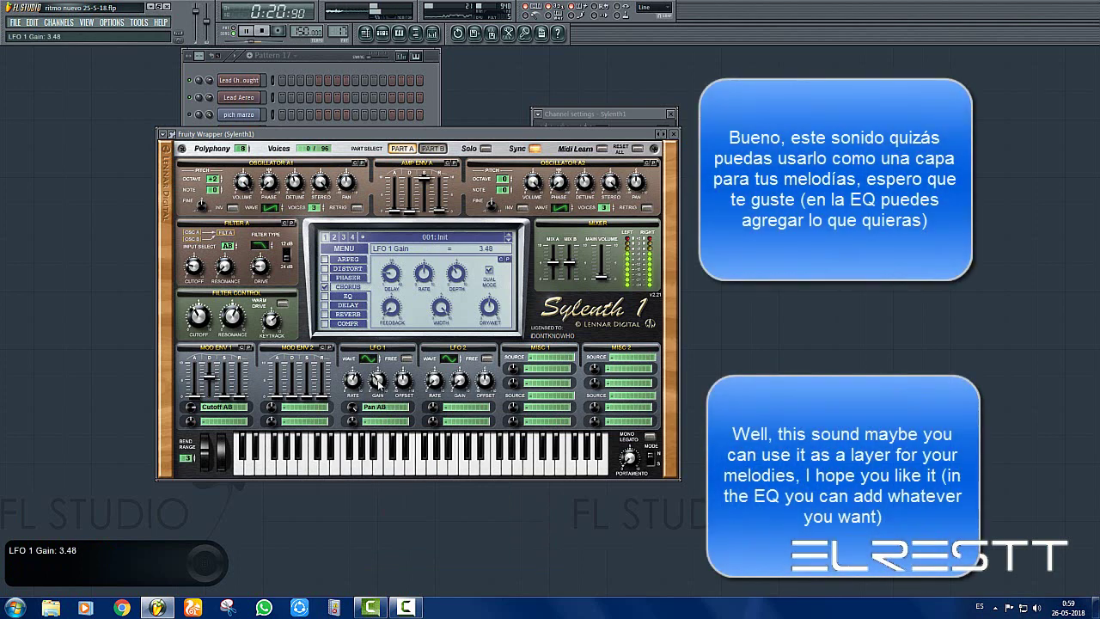
click(324, 295)
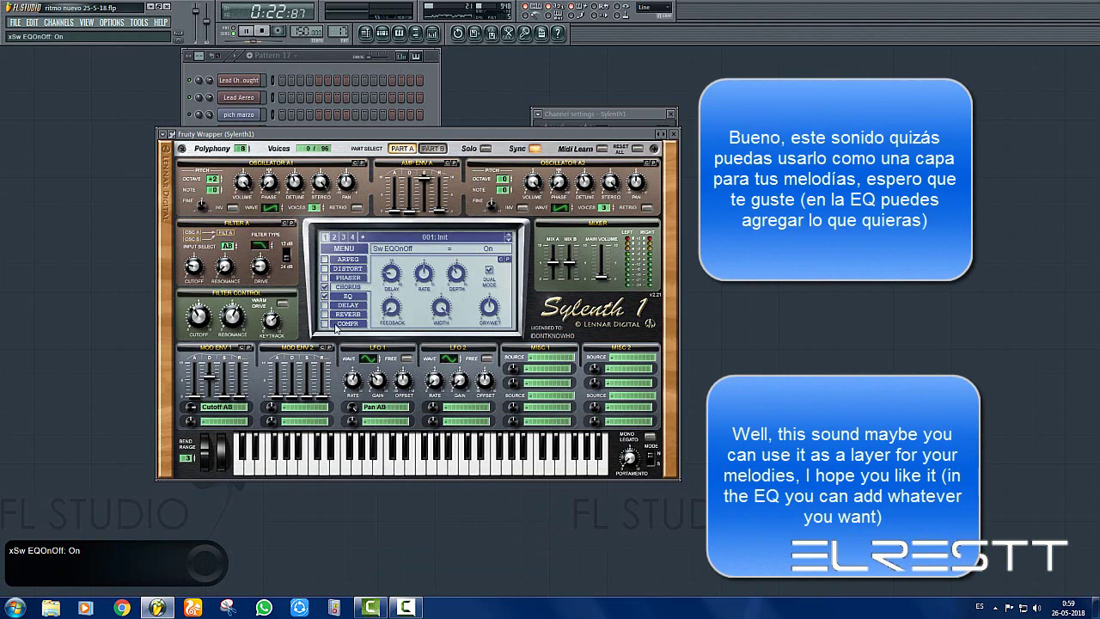
click(334, 324)
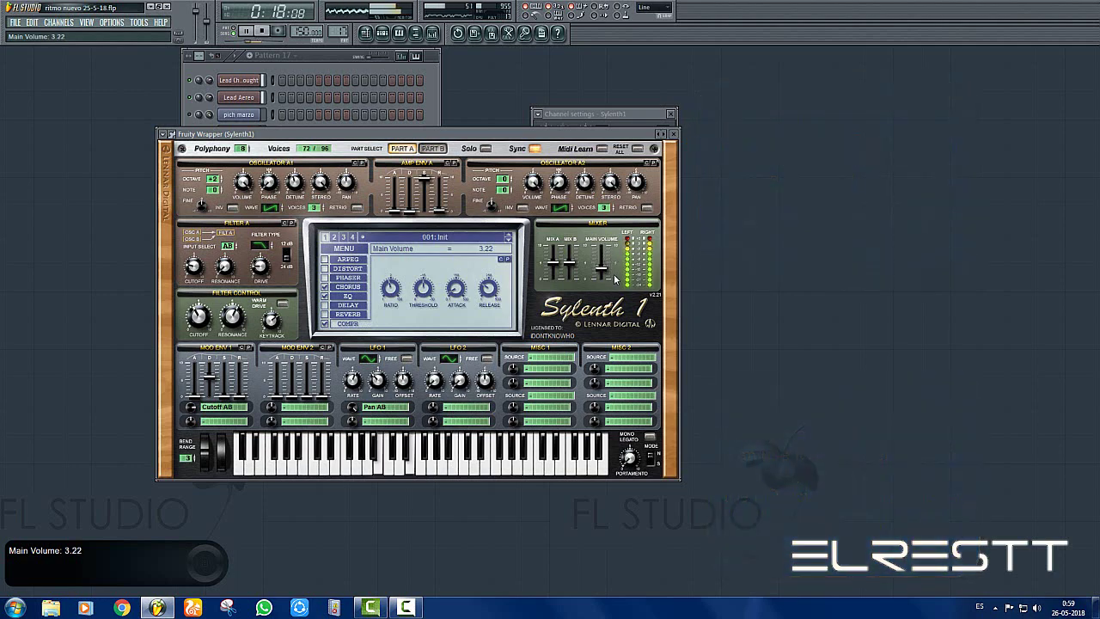
scroll(602, 271, down, 2)
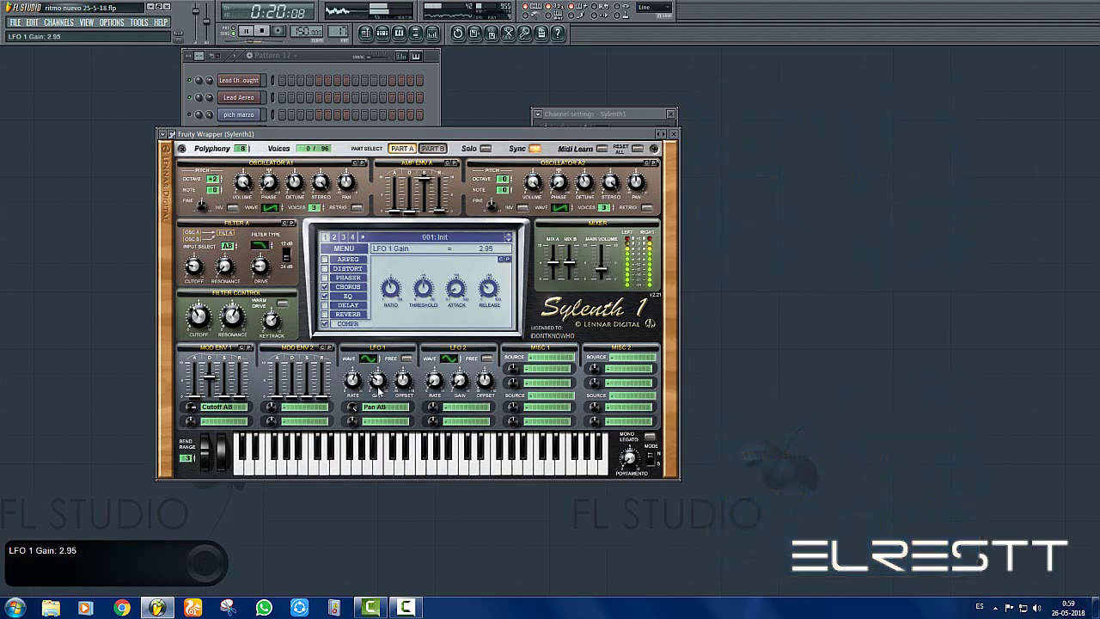
Route LFO 2's first destination to Pitch AB and set its wave to Random
click(460, 408)
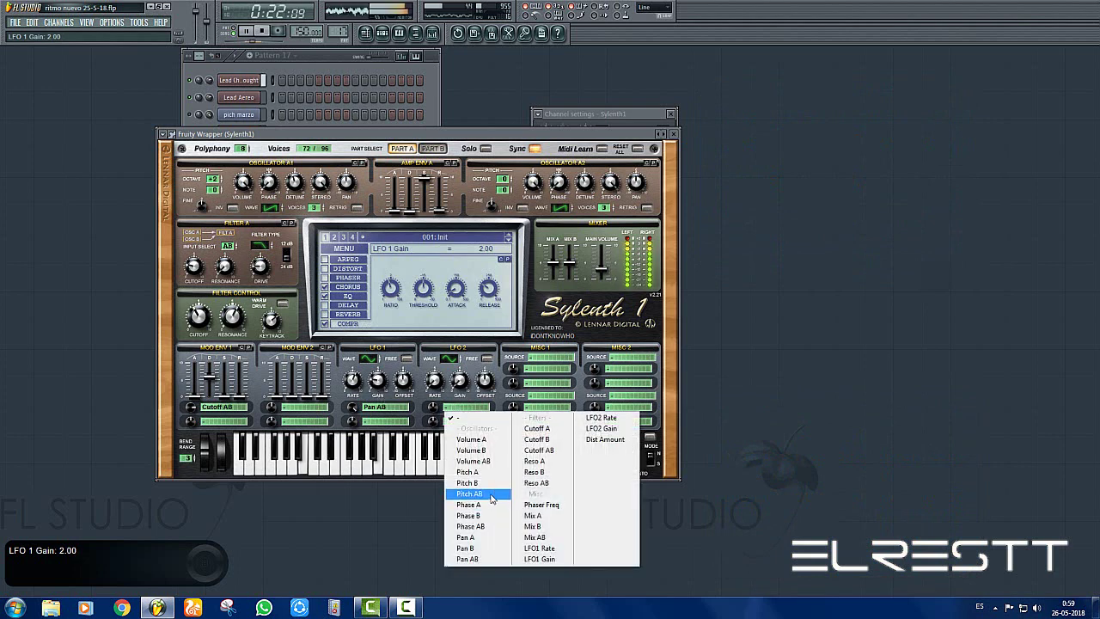
click(468, 494)
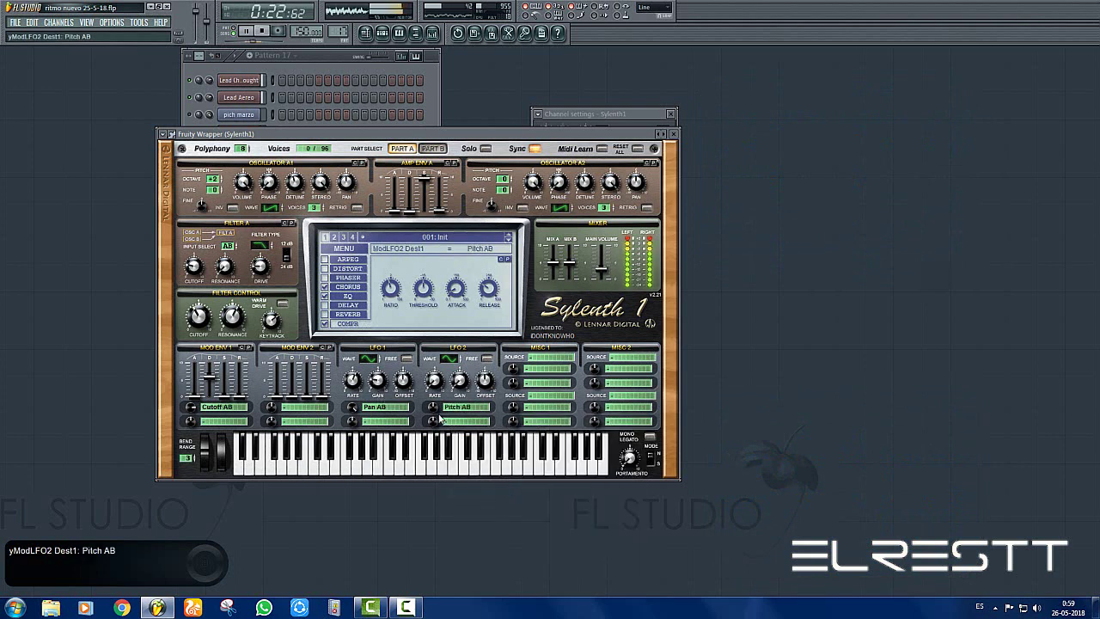
click(448, 358)
click(450, 358)
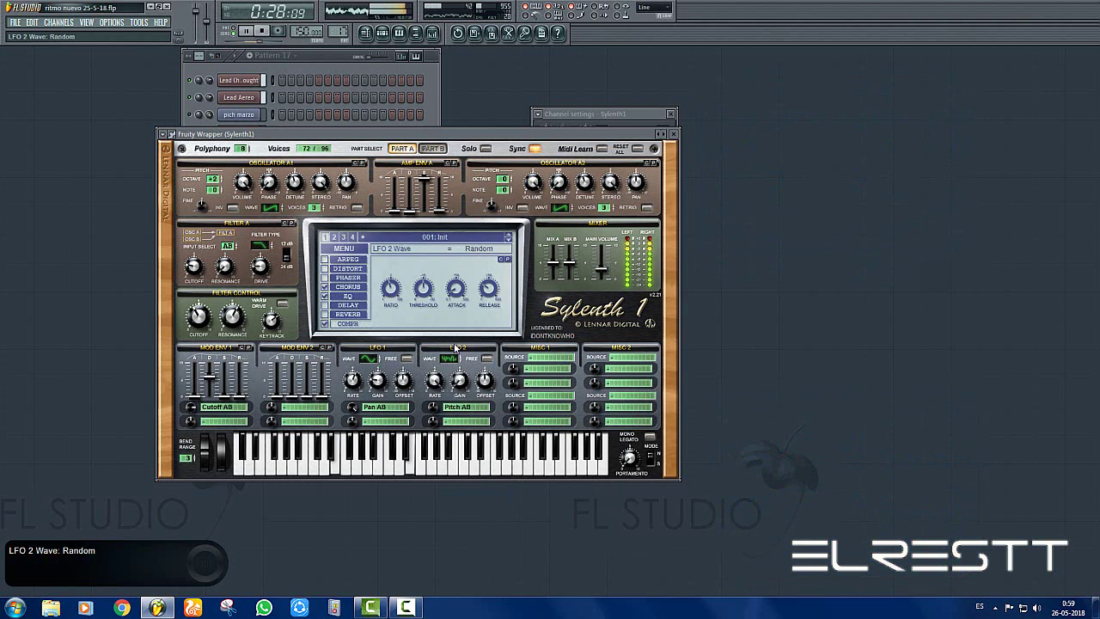
scroll(459, 379, up, 5)
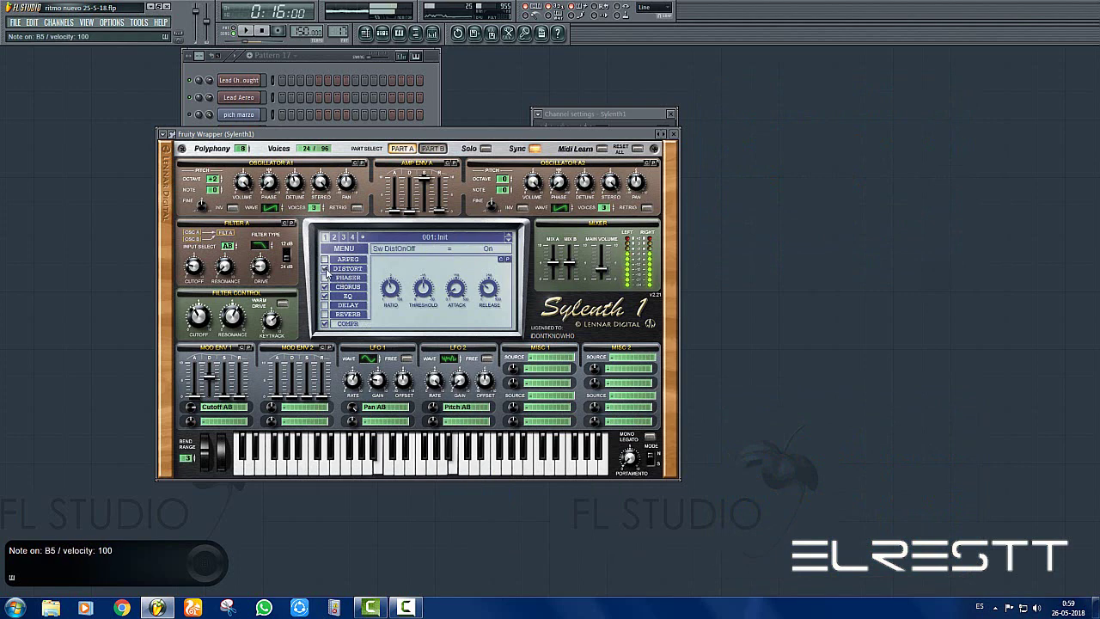
Switch off the distortion effect and set the filter control cutoff to 120.88 Hz
click(326, 269)
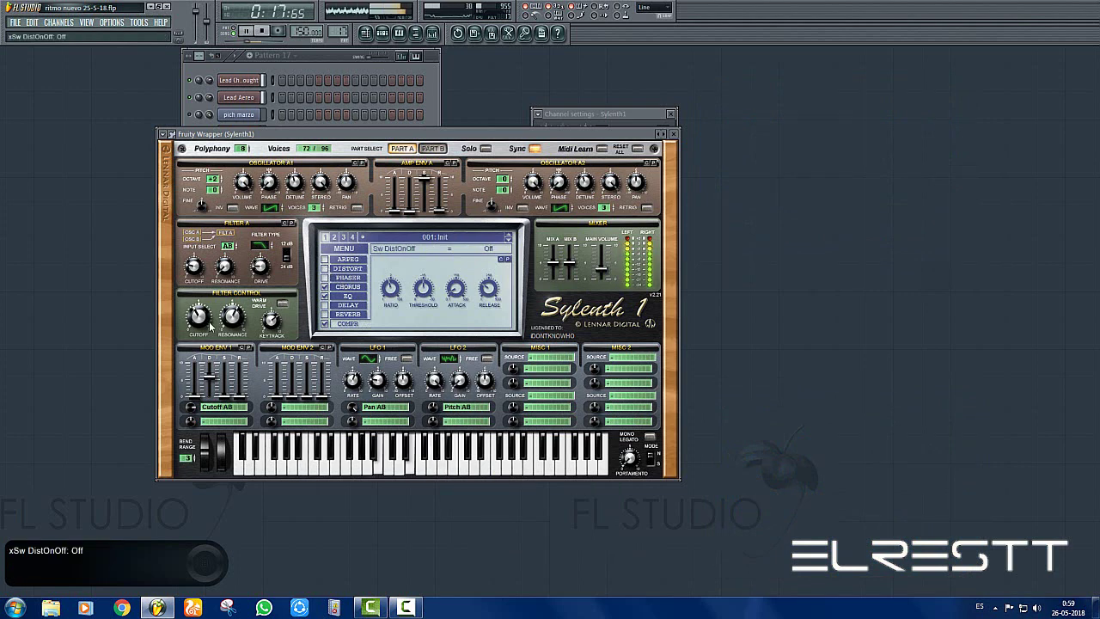
mouse_move(209, 322)
mouse_down()
mouse_move(203, 247)
mouse_move(212, 337)
mouse_move(199, 317)
mouse_up()
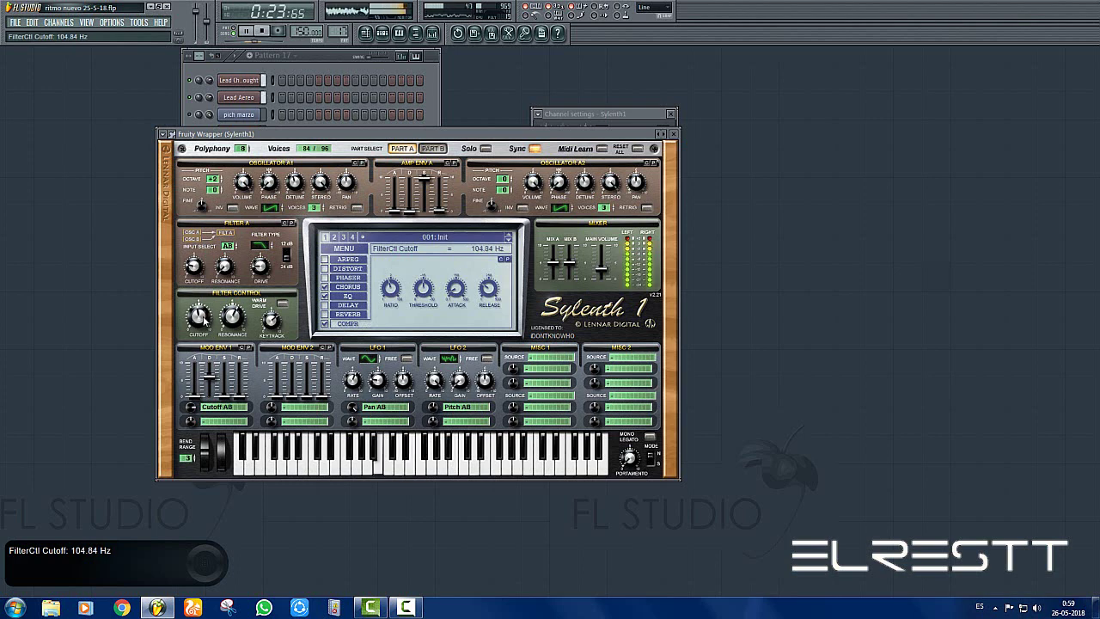
On the Sylenth1 mixer track, check Fruity Parametric EQ 2 and set the send to the second Reverb track to 36%
click(636, 116)
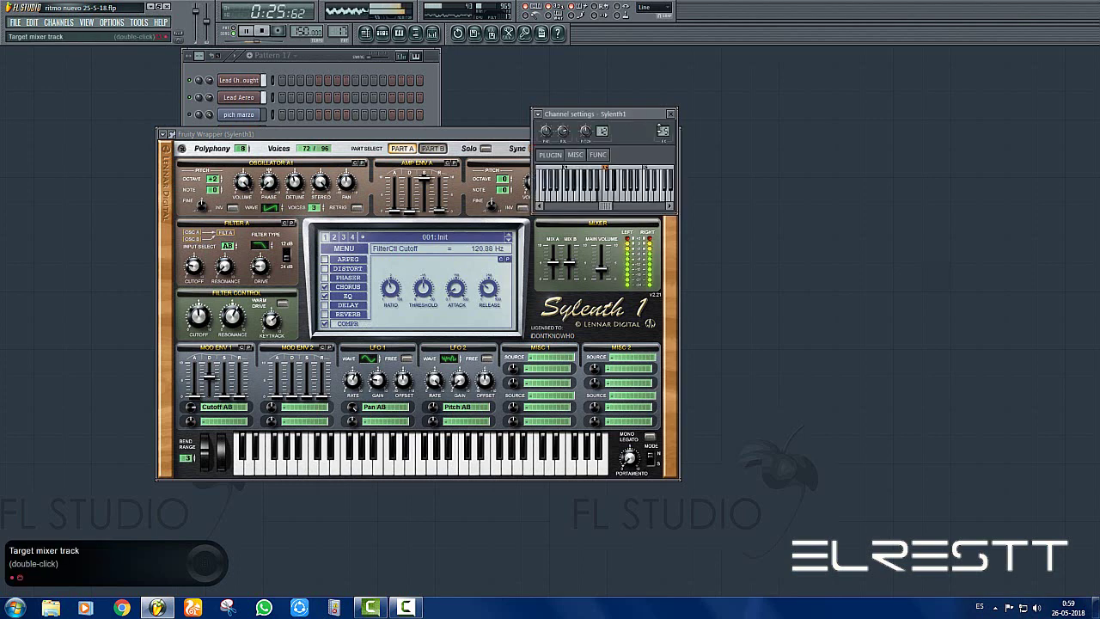
double_click(663, 131)
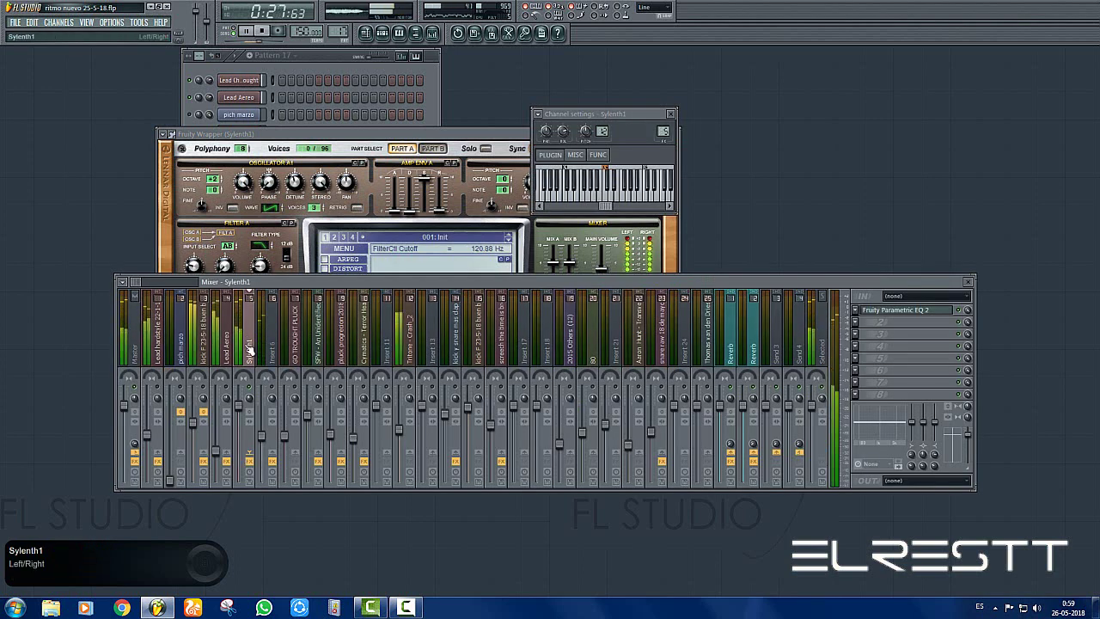
click(934, 311)
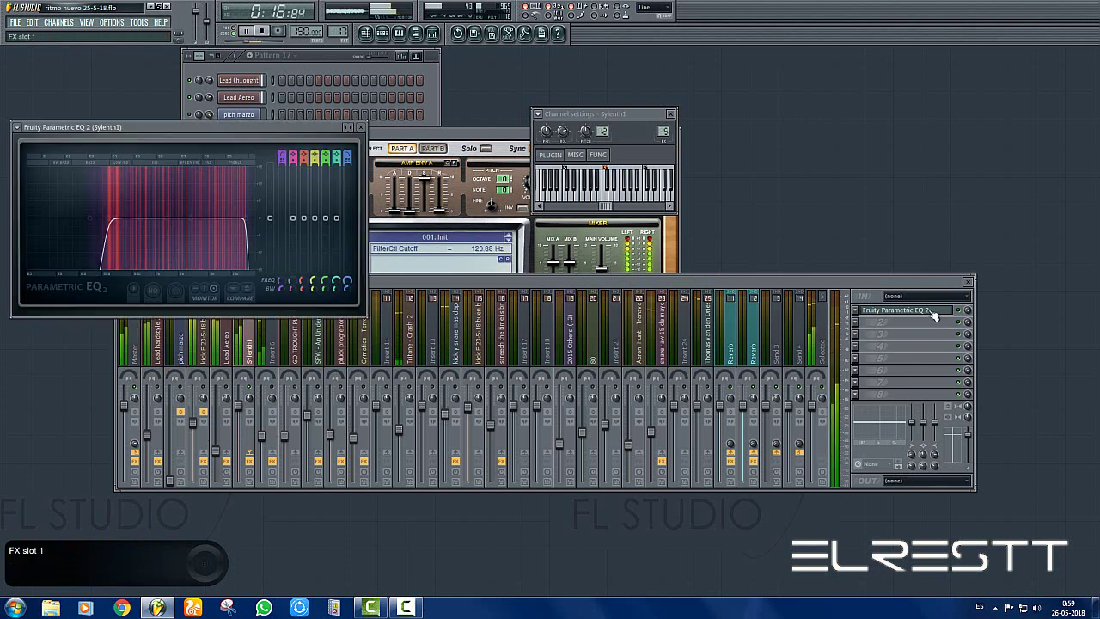
click(934, 311)
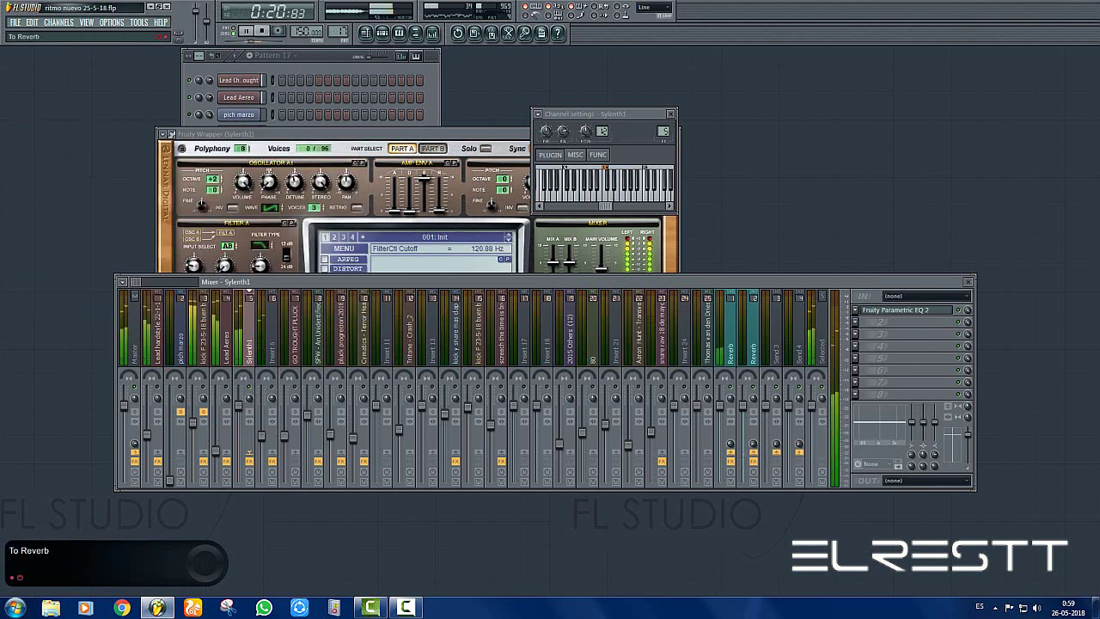
drag(753, 443, 753, 443)
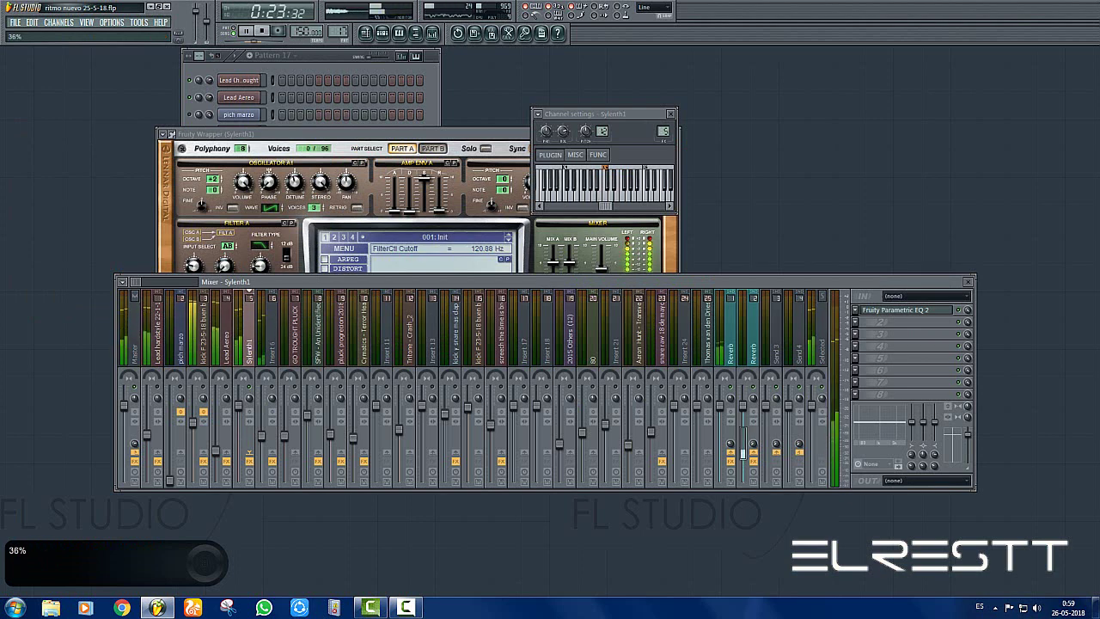
click(968, 281)
Set Sylenth1's main volume to 3.56 and its pitch bend range to 24
click(603, 275)
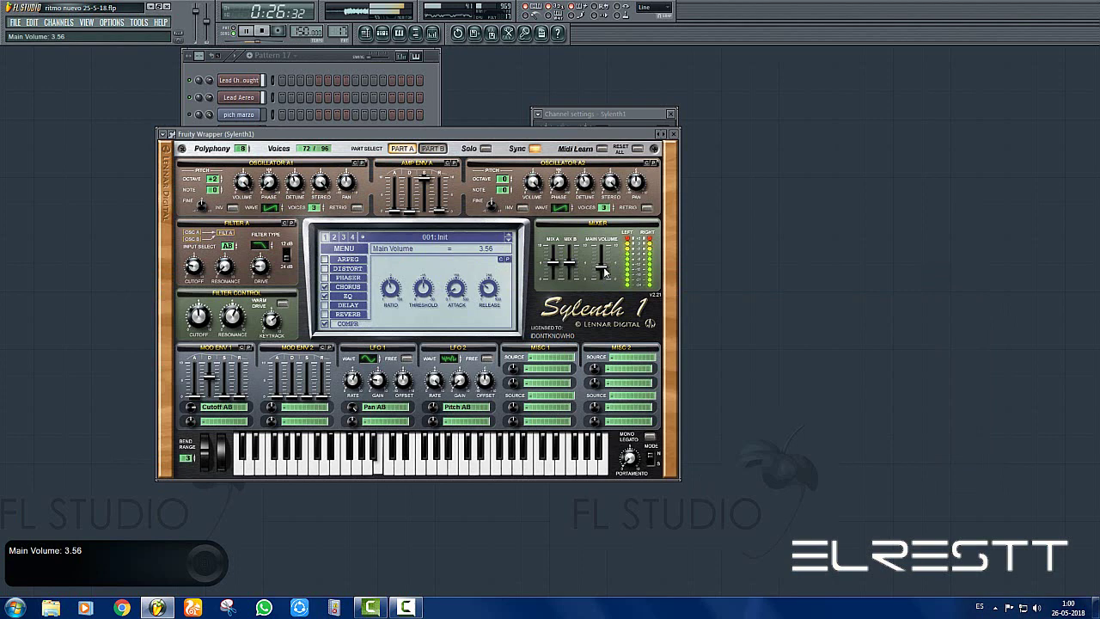
click(672, 113)
drag(421, 133, 431, 128)
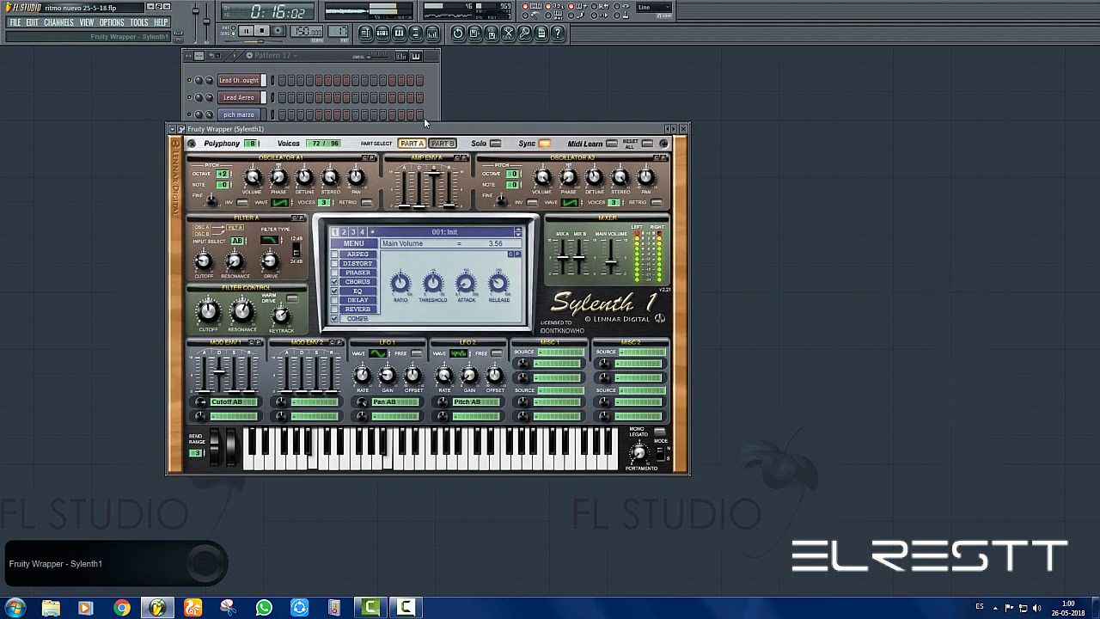
drag(195, 455, 197, 375)
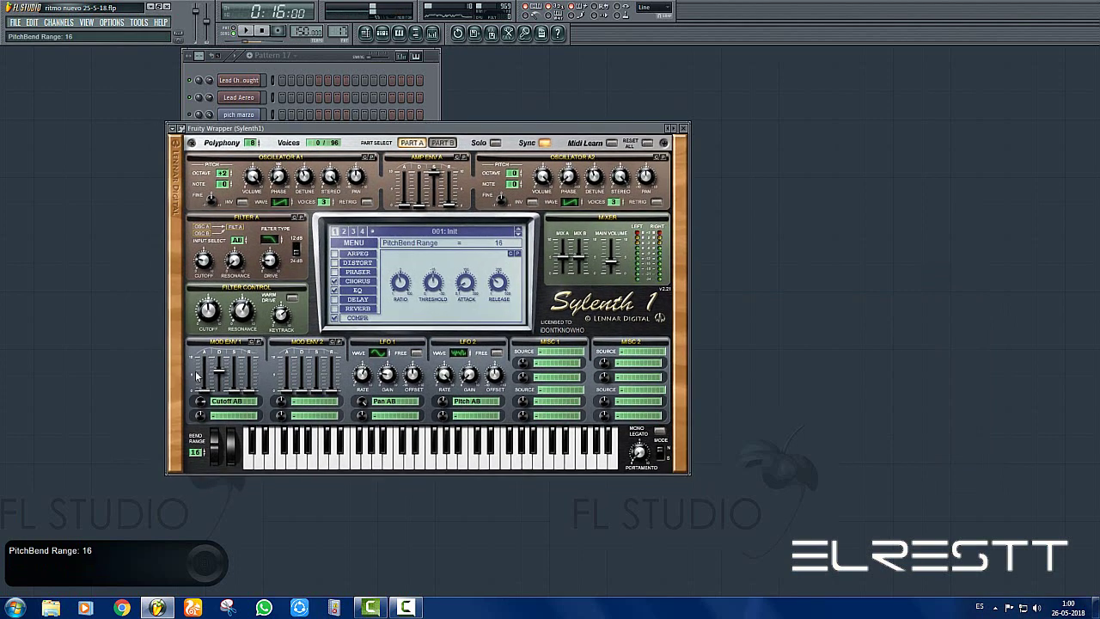
drag(212, 451, 217, 379)
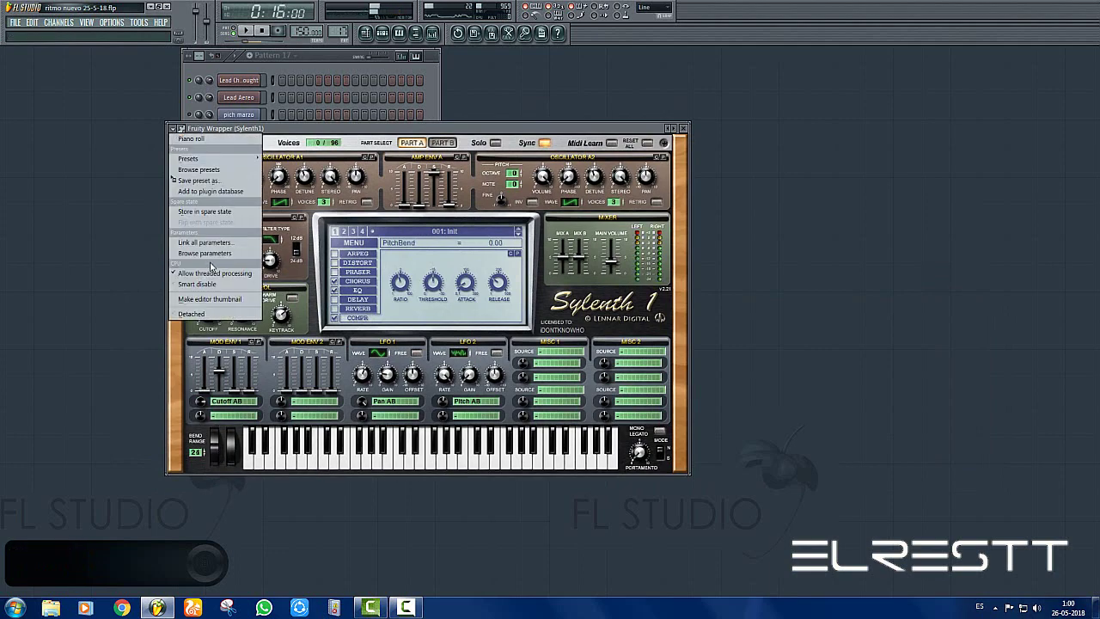
Browse Sylenth1's parameters and create an automation clip for PitchBend
click(221, 250)
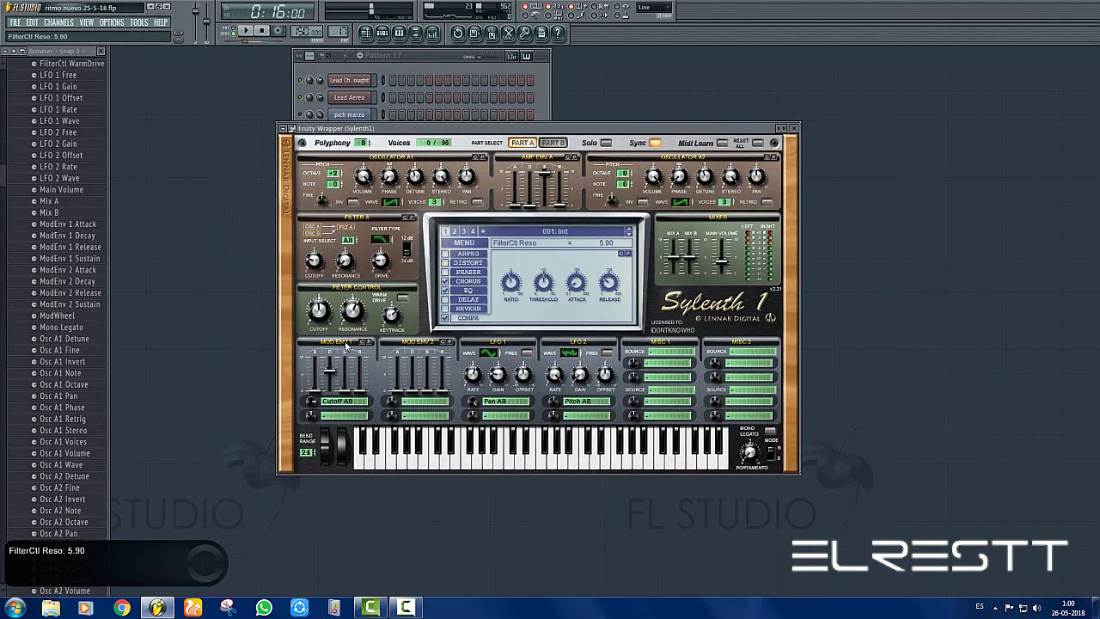
click(354, 309)
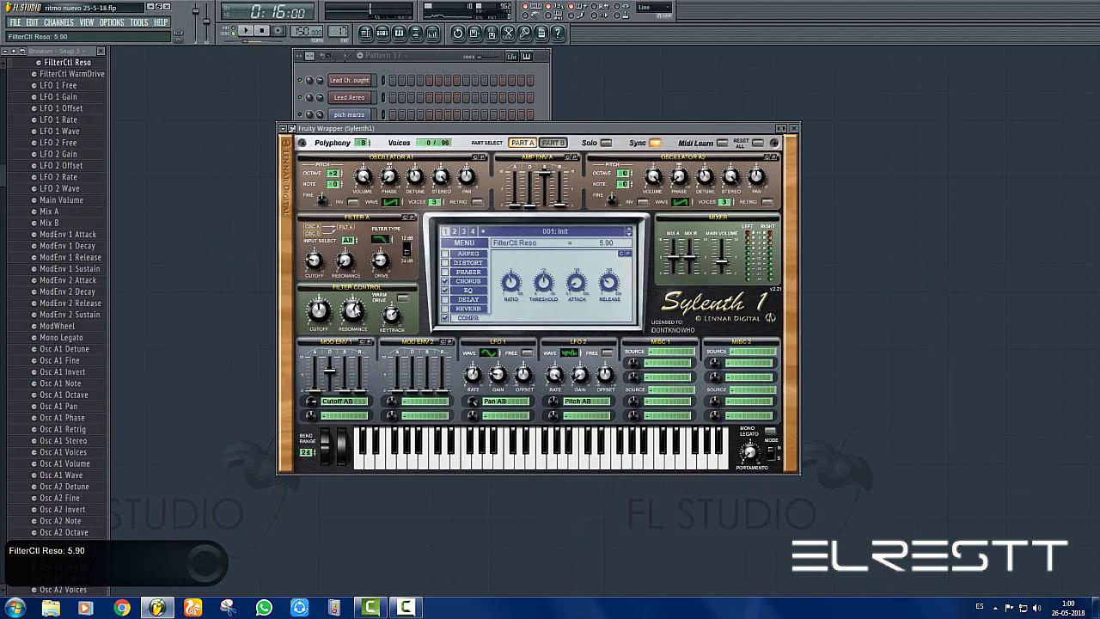
click(325, 446)
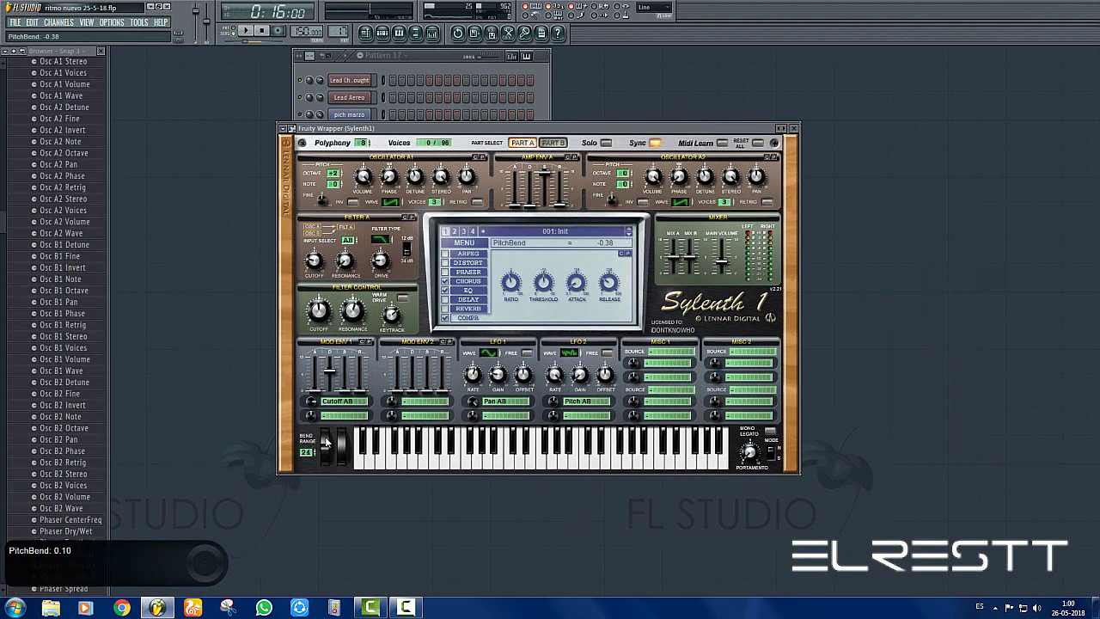
right_click(75, 590)
click(116, 518)
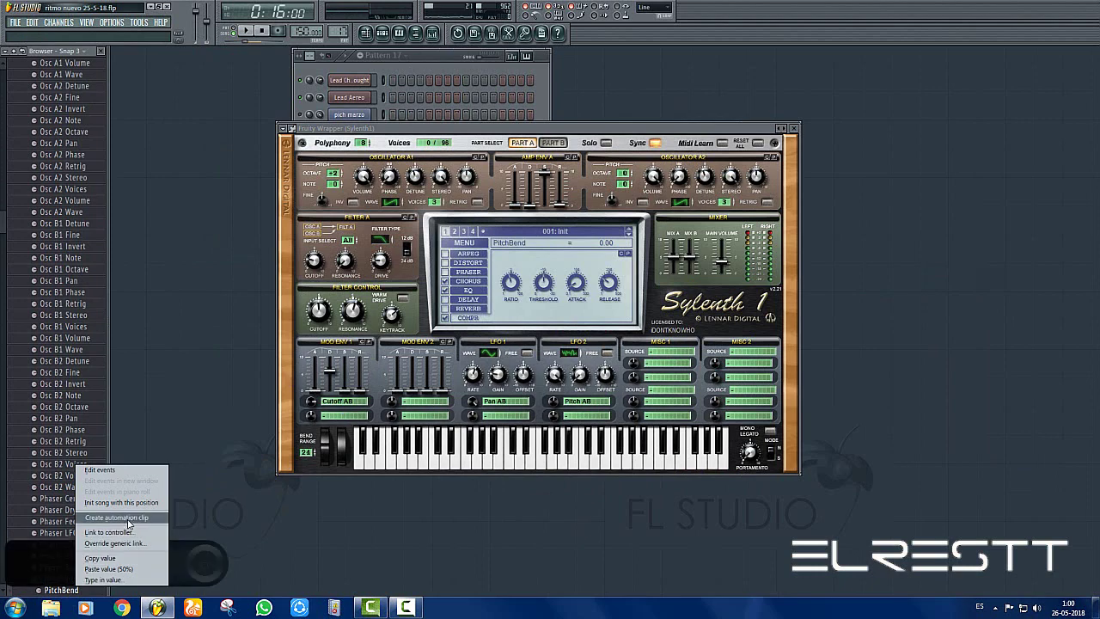
click(99, 52)
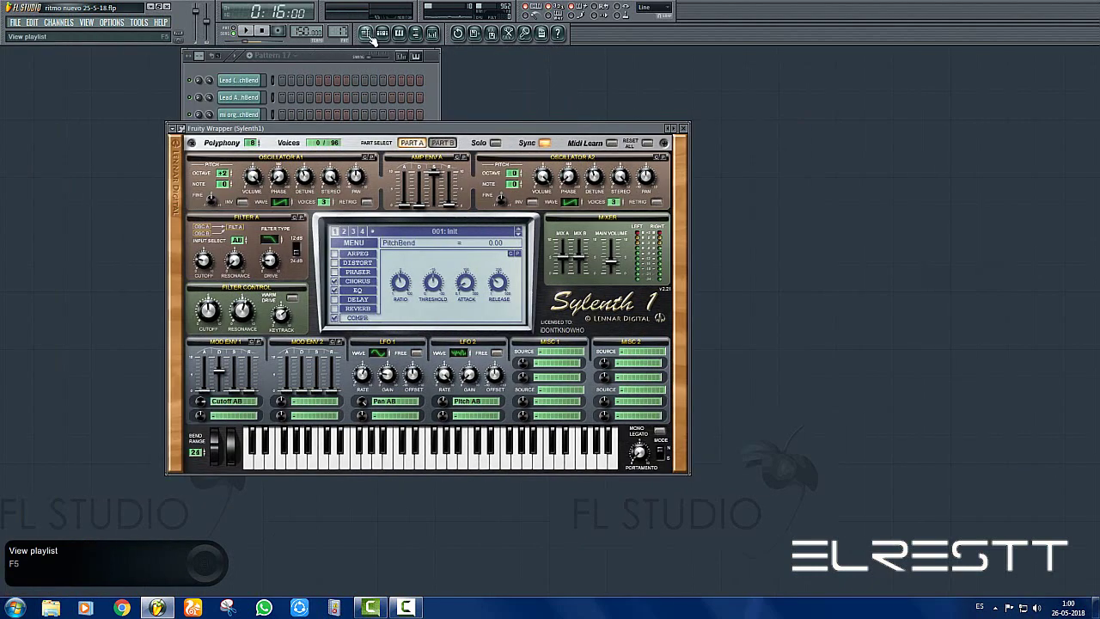
Move the Sylenth1 PitchBend automation clip to Track 22 in the playlist, starting at bar 11
click(368, 34)
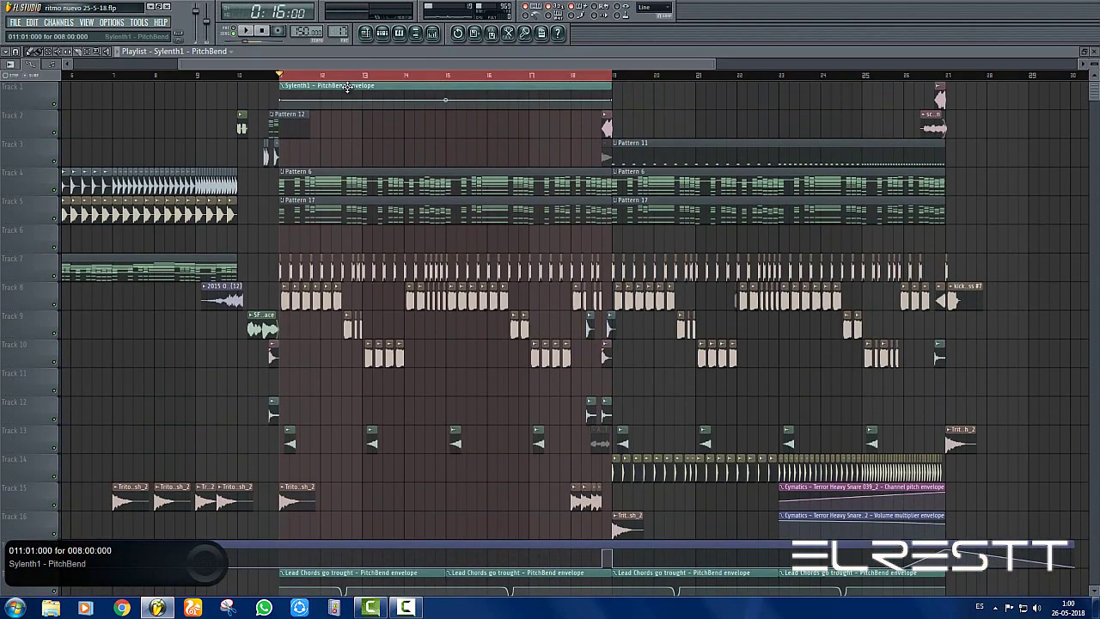
scroll(344, 129, down, 6)
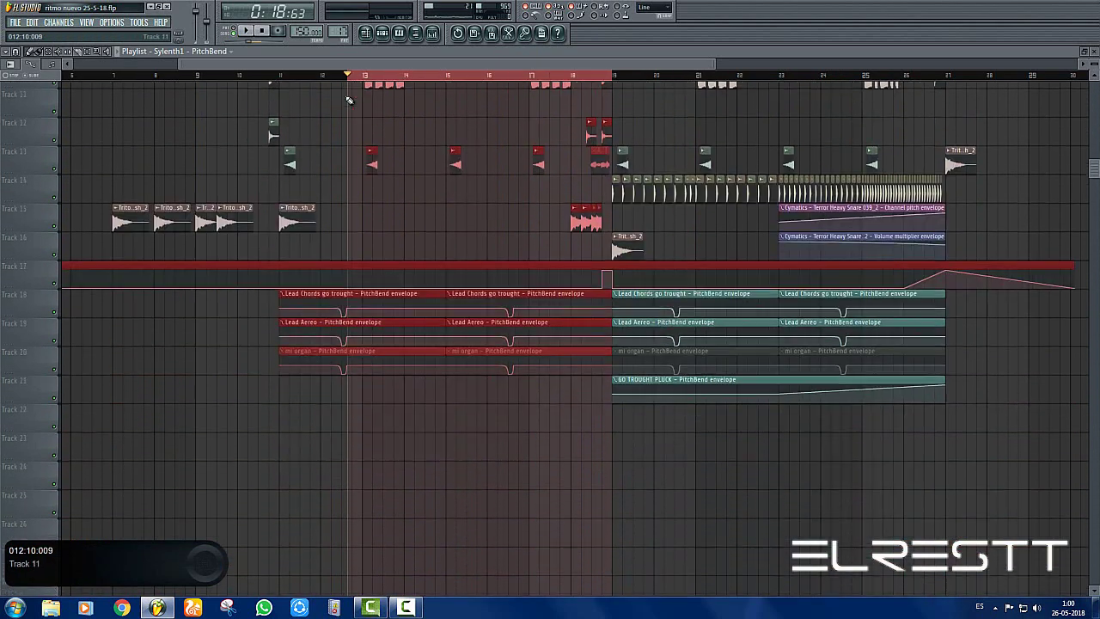
scroll(326, 73, up, 3)
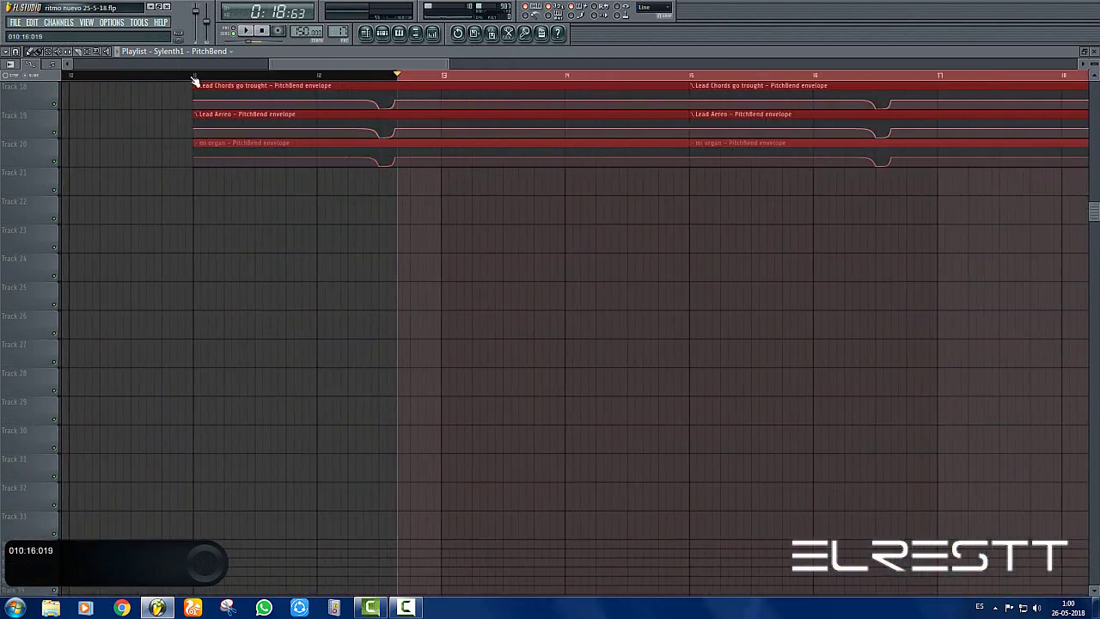
click(191, 75)
click(195, 213)
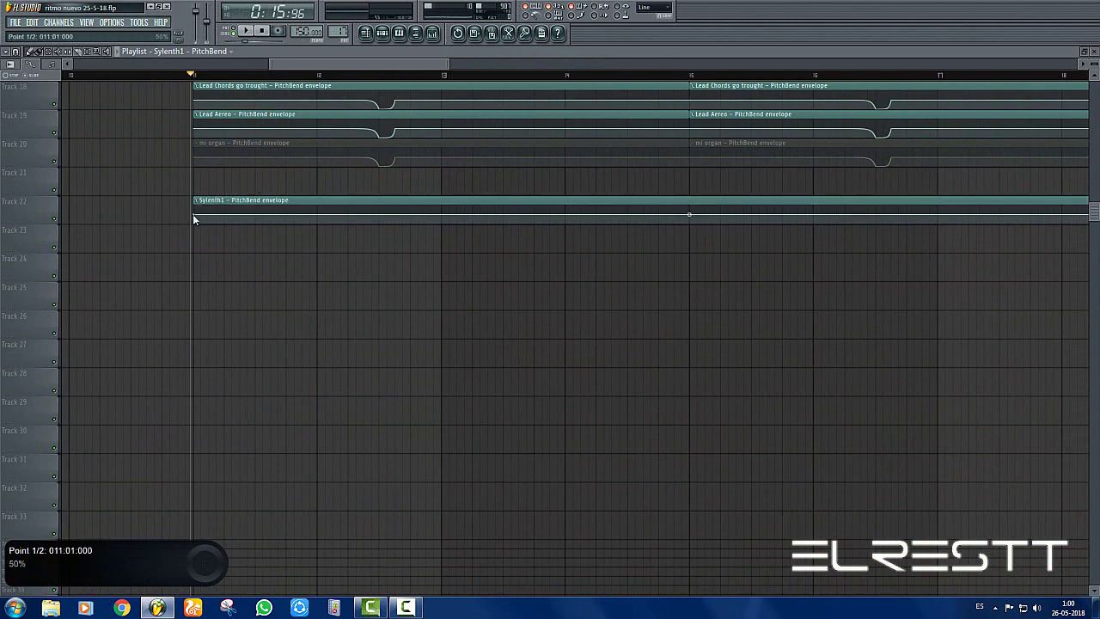
Copy the value of the PitchBend clip's first point and paste it onto a new point a quarter into bar 12
right_click(193, 216)
click(226, 369)
scroll(387, 76, up, 3)
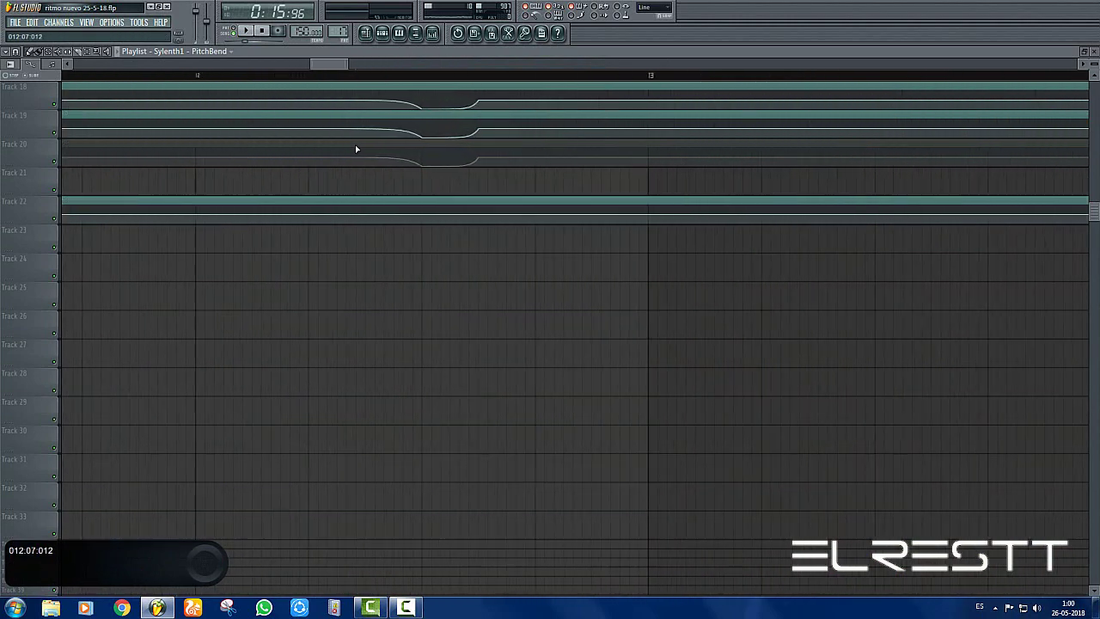
scroll(356, 148, up, 1)
right_click(287, 218)
click(326, 381)
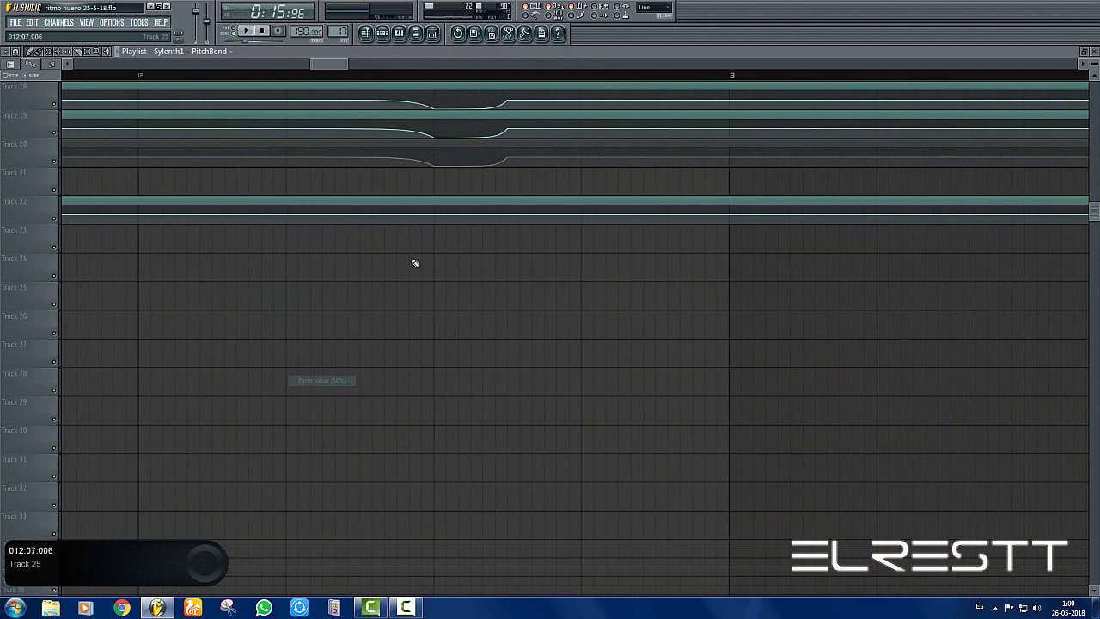
Shape a curved pitch dip in bar 12 matching the clips above, with its return point at 012:11:000 pasted to 50%
click(435, 223)
click(507, 214)
right_click(507, 214)
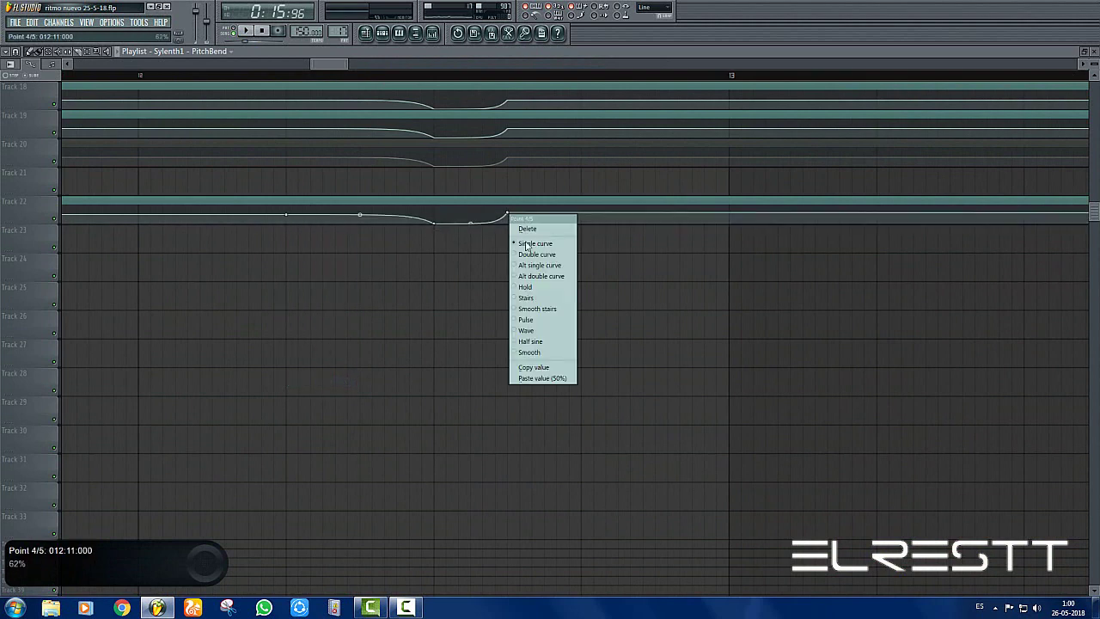
click(546, 378)
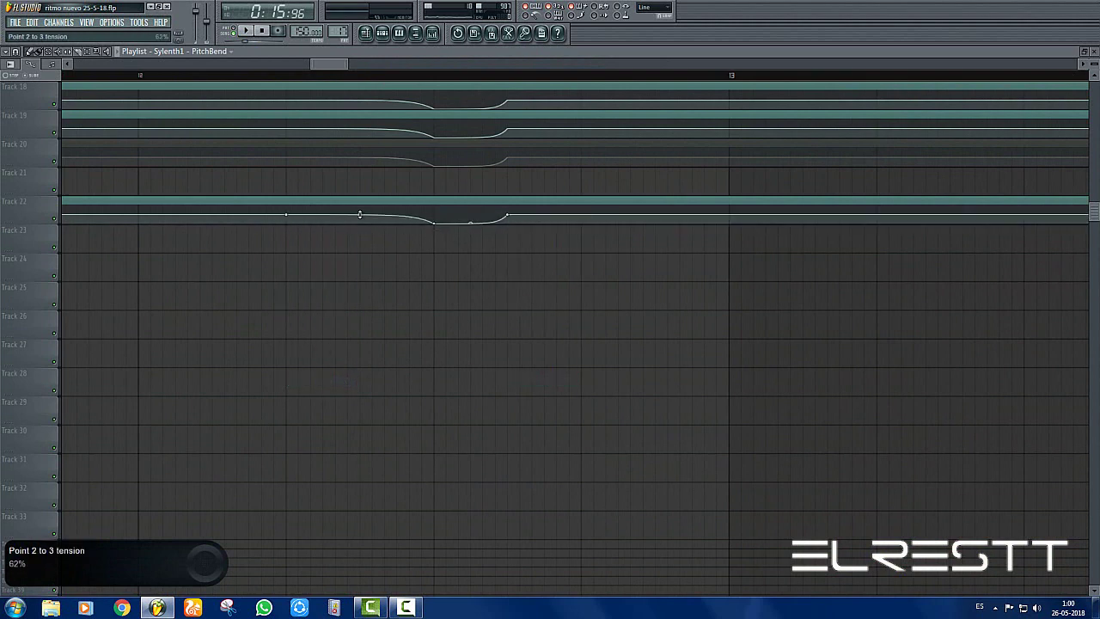
Add a point at 015:01:000 on the Sylenth1 PitchBend clip and paste the 50% value onto it
scroll(371, 78, down, 6)
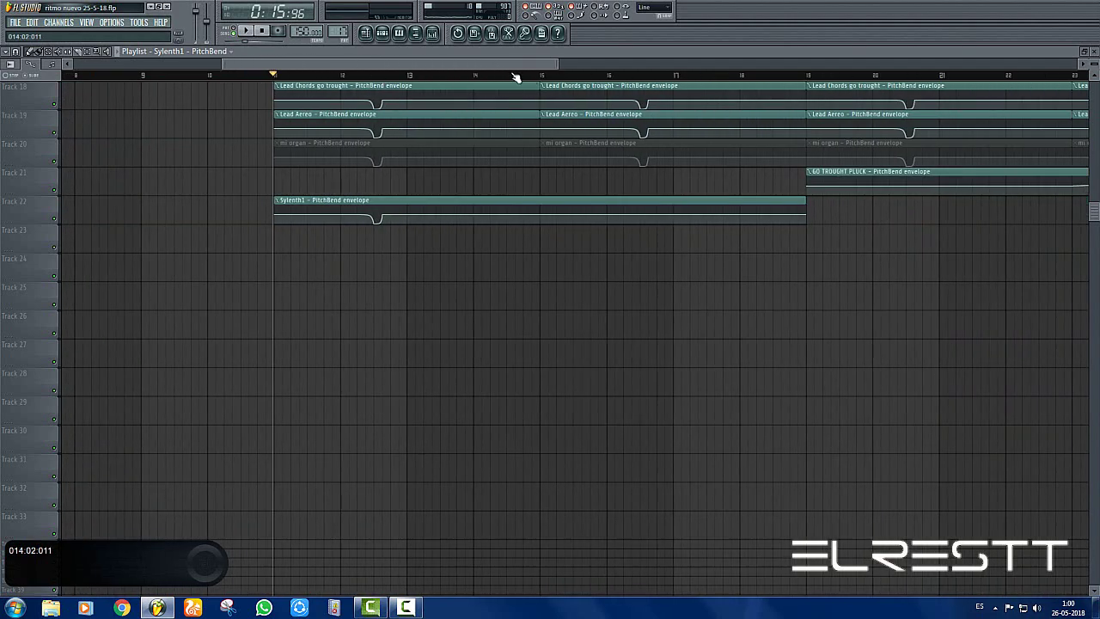
scroll(520, 77, up, 2)
scroll(568, 78, up, 5)
click(553, 216)
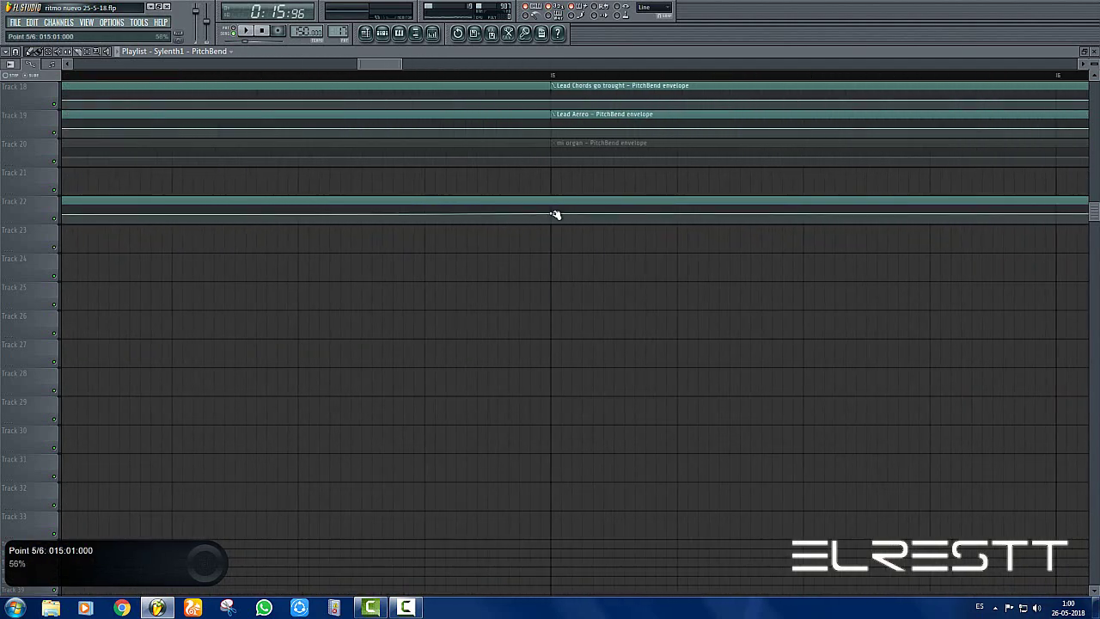
right_click(553, 216)
click(585, 379)
scroll(503, 81, down, 4)
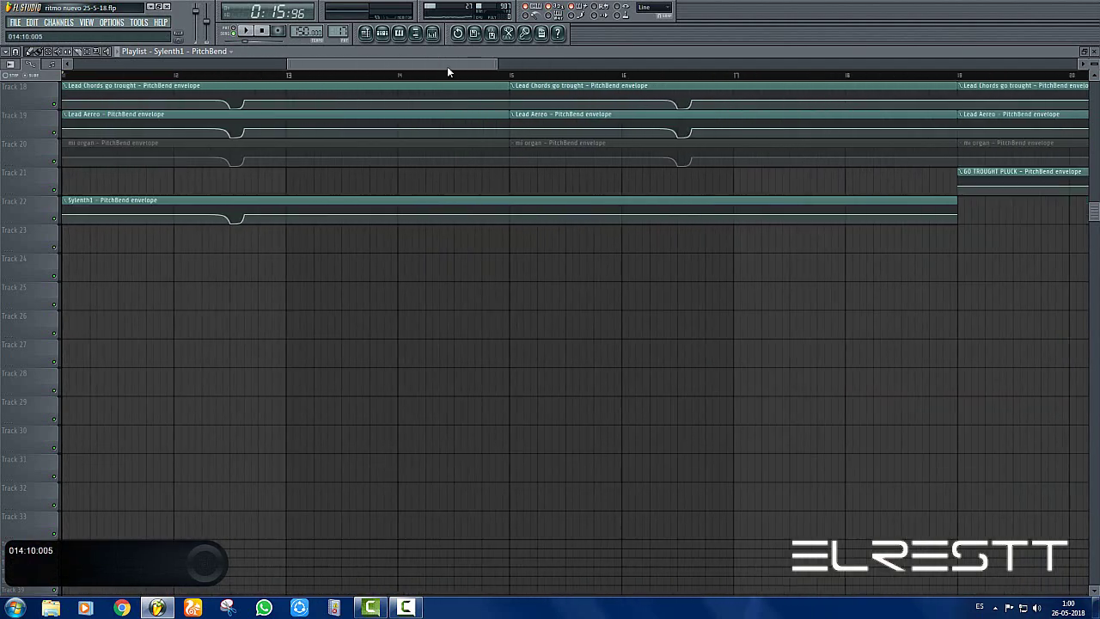
Delete the end point at 019:01:000 of the Sylenth1 PitchBend clip and place a second copy of the clip at bar 15
right_click(794, 216)
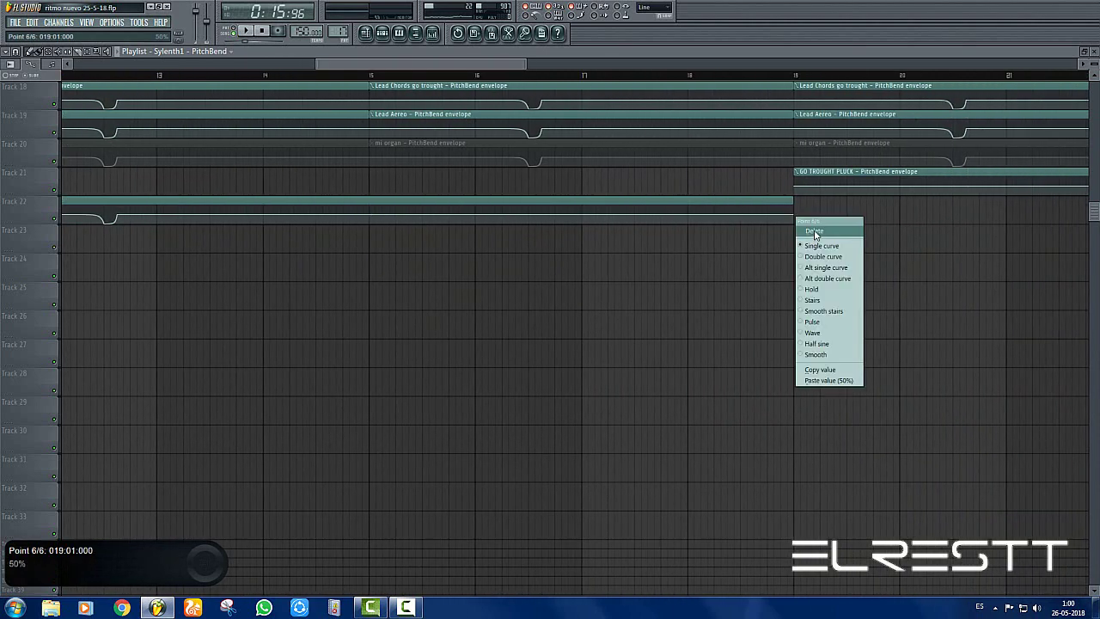
click(812, 230)
click(391, 199)
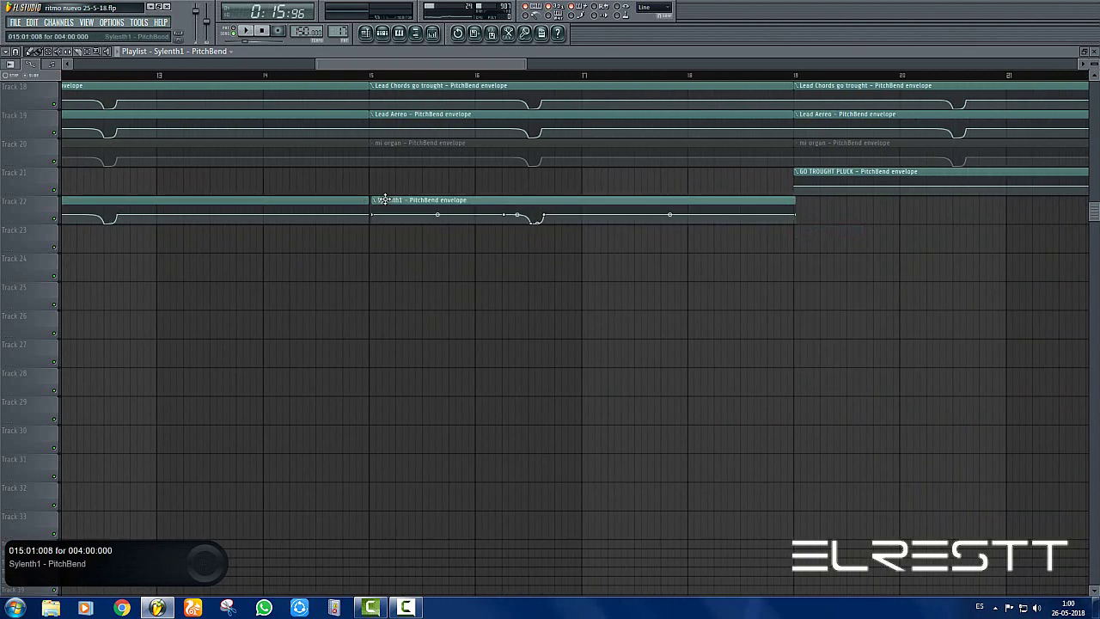
Duplicate the two Sylenth1 PitchBend clips on Track 22 to make four consecutive clips and keep them selected
scroll(402, 79, down, 4)
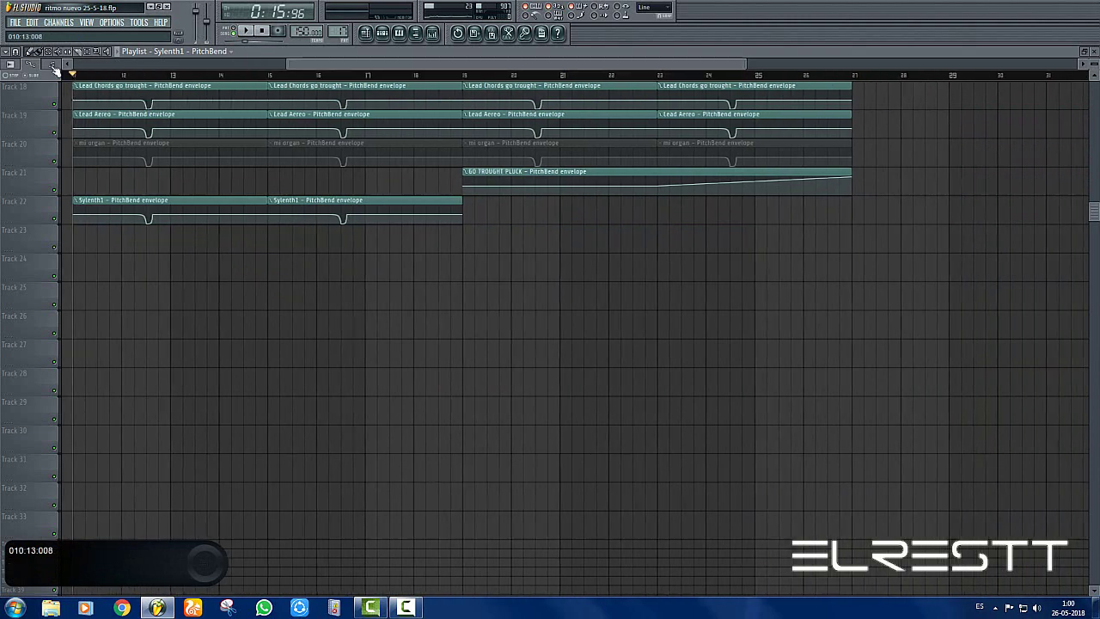
right_click(389, 200)
right_click(137, 203)
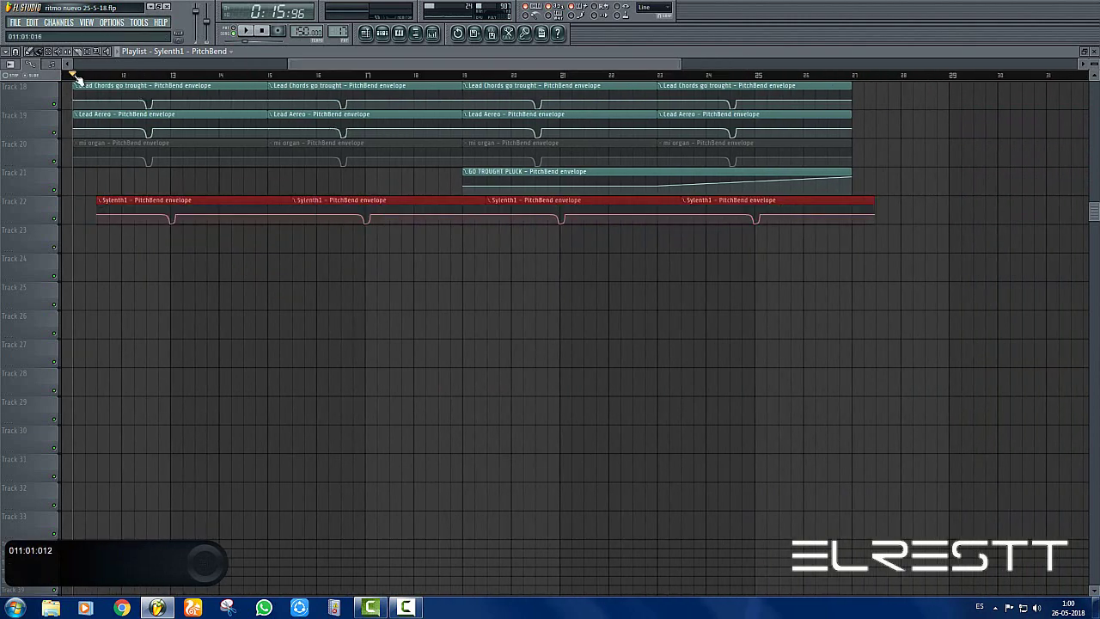
Align the selected Sylenth1 PitchBend clips so the first one starts exactly at bar 11
scroll(76, 77, up, 4)
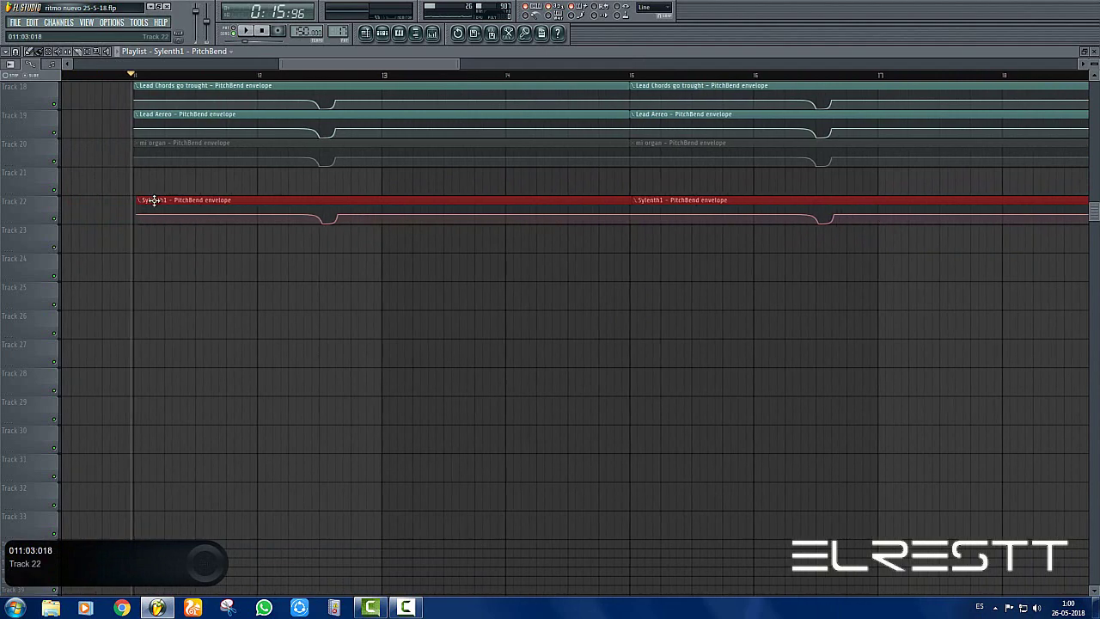
scroll(143, 69, left, 1)
scroll(244, 87, up, 3)
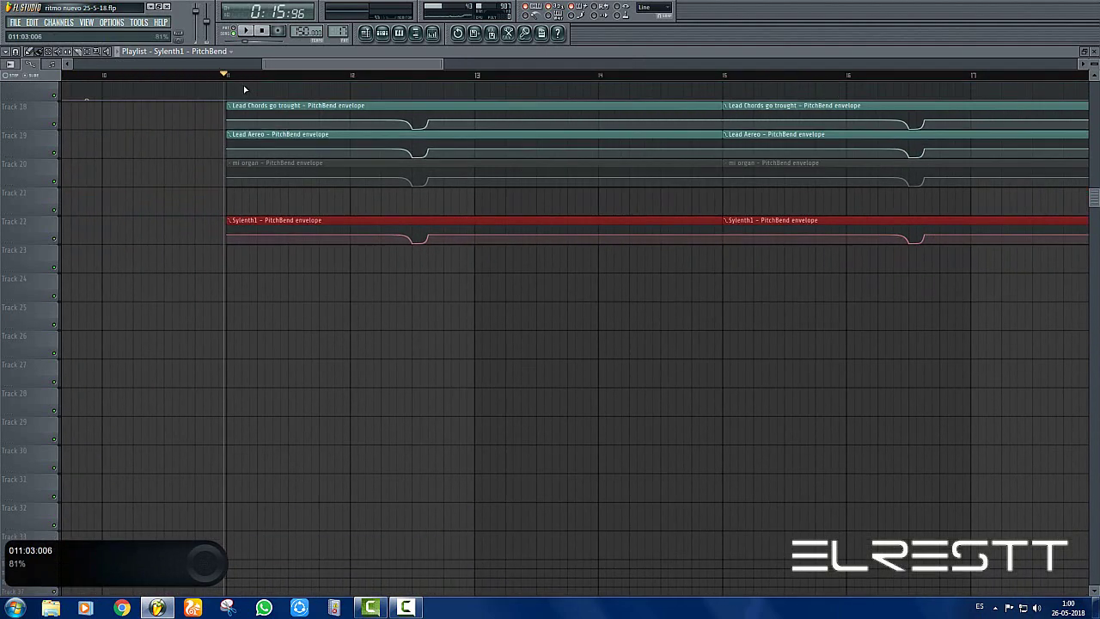
scroll(229, 77, up, 4)
scroll(232, 79, up, 2)
scroll(284, 205, down, 5)
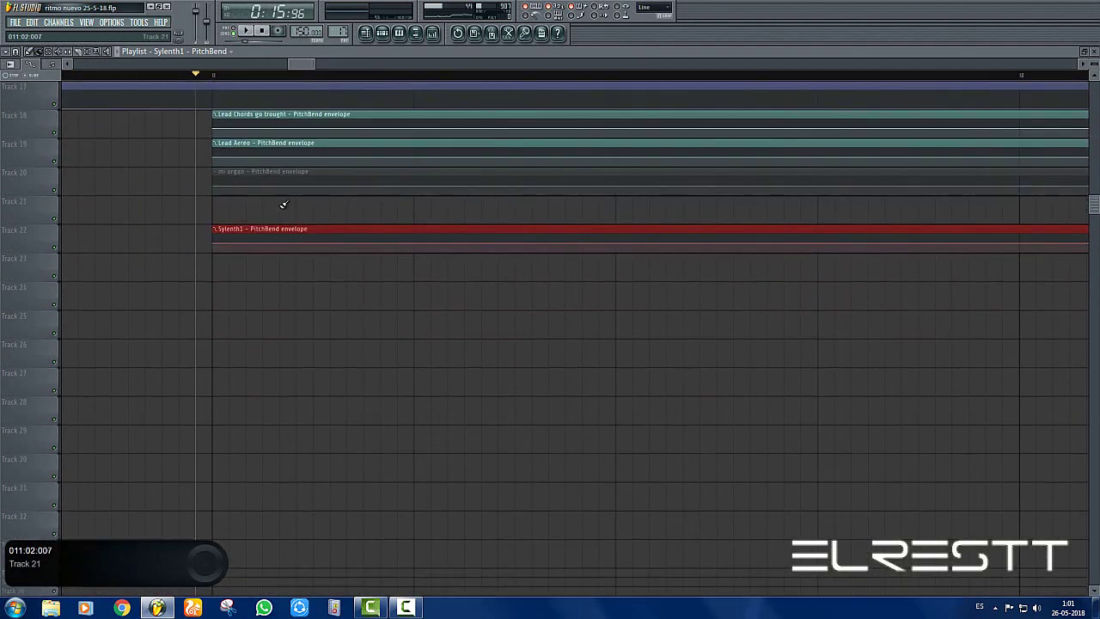
Play the arrangement from just before bar 11, check the levels in the mixer, and deselect the PitchBend clips
click(433, 35)
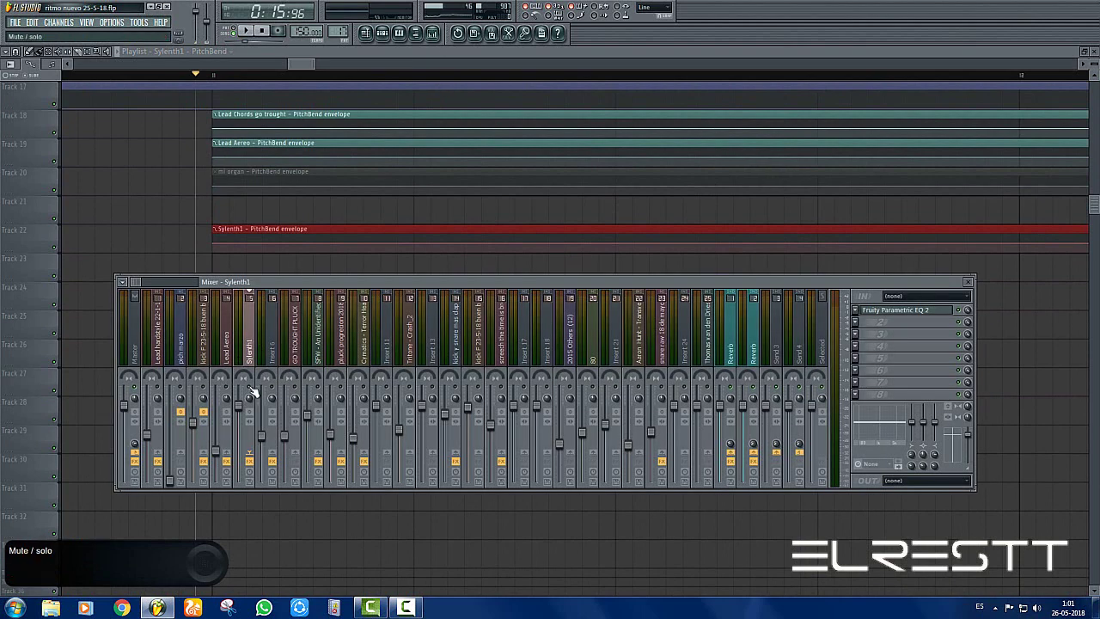
key(space)
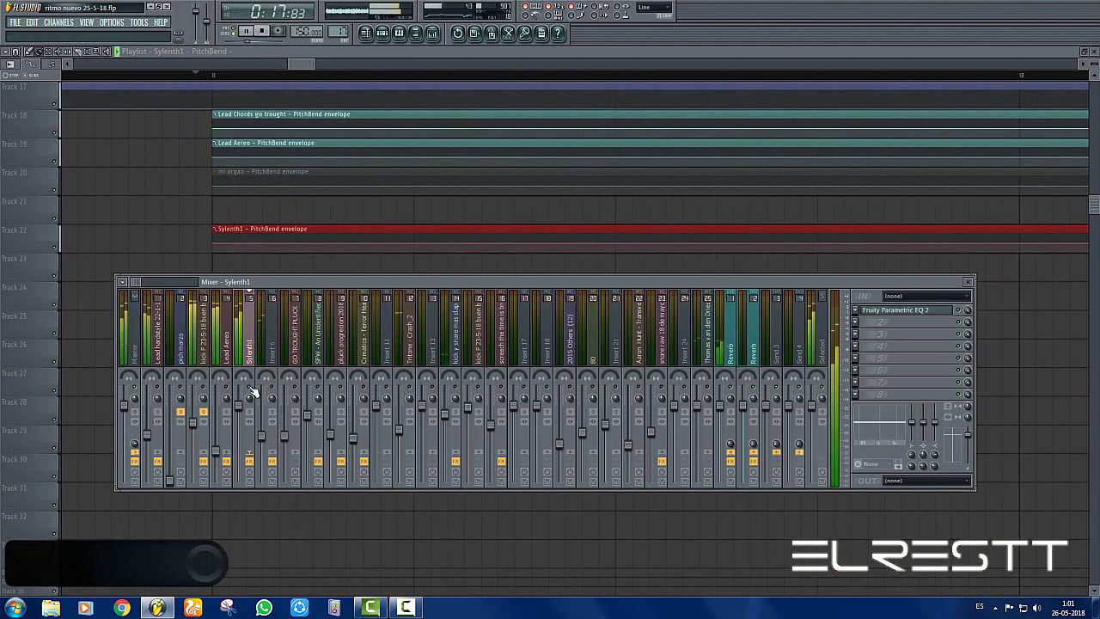
key(F9)
scroll(299, 75, down, 4)
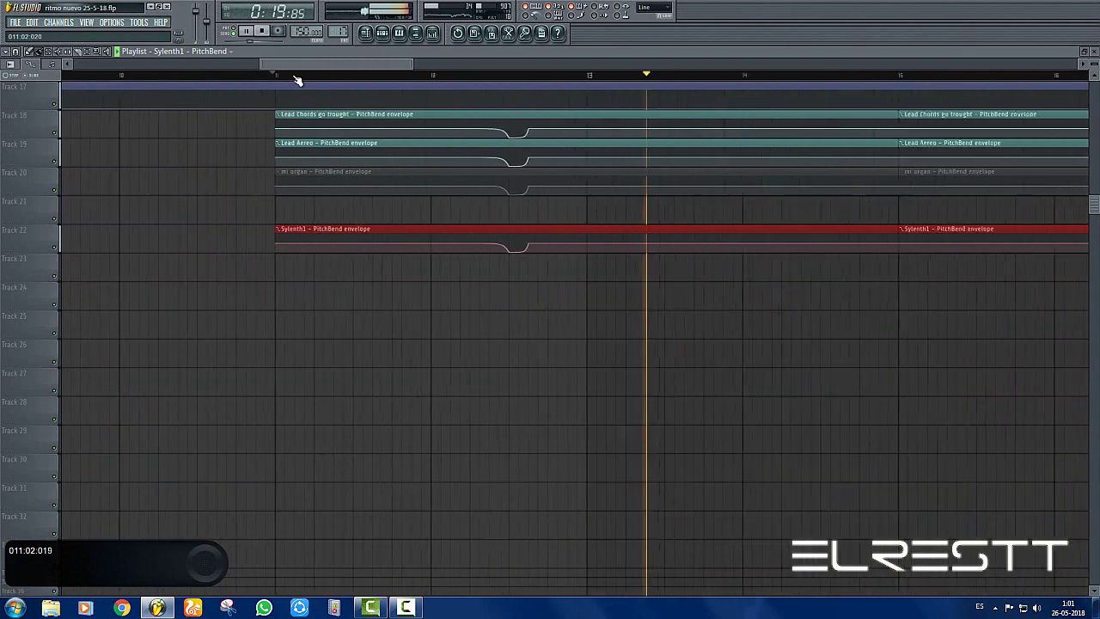
drag(300, 67, 373, 67)
click(540, 315)
right_click(543, 320)
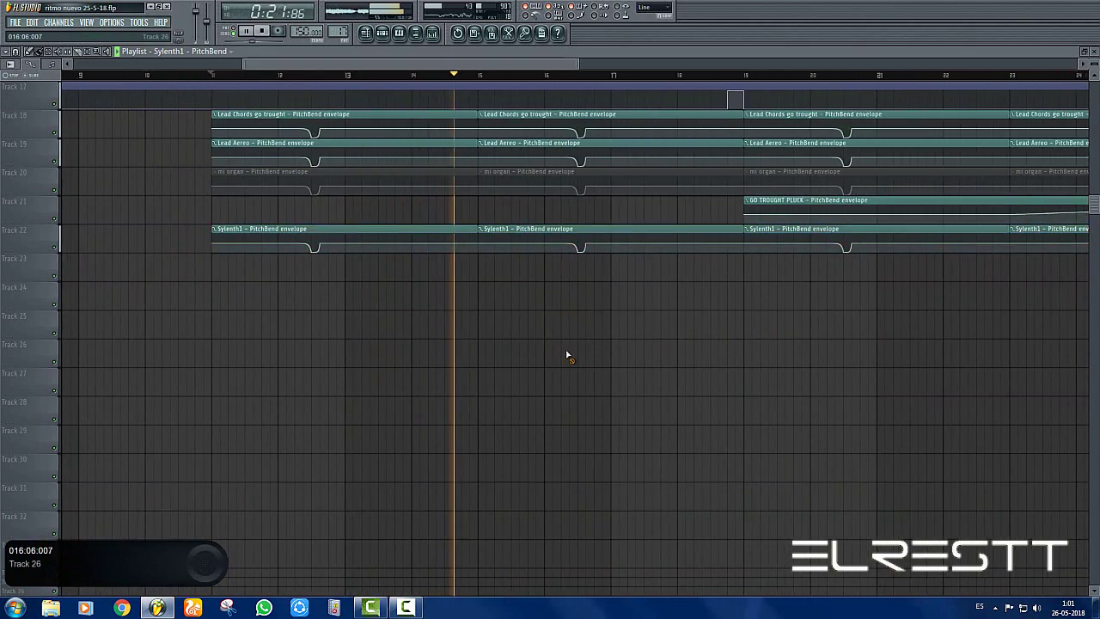
Undo the last automation point addition while playing through the pitch bend clips
scroll(591, 394, up, 4)
scroll(601, 442, down, 3)
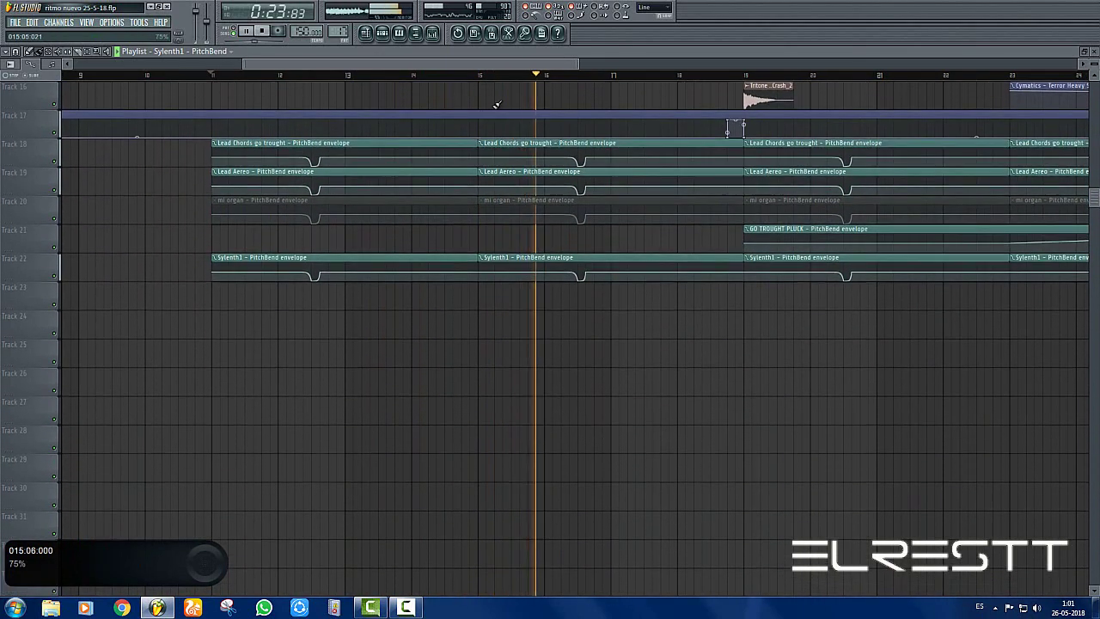
scroll(443, 75, up, 5)
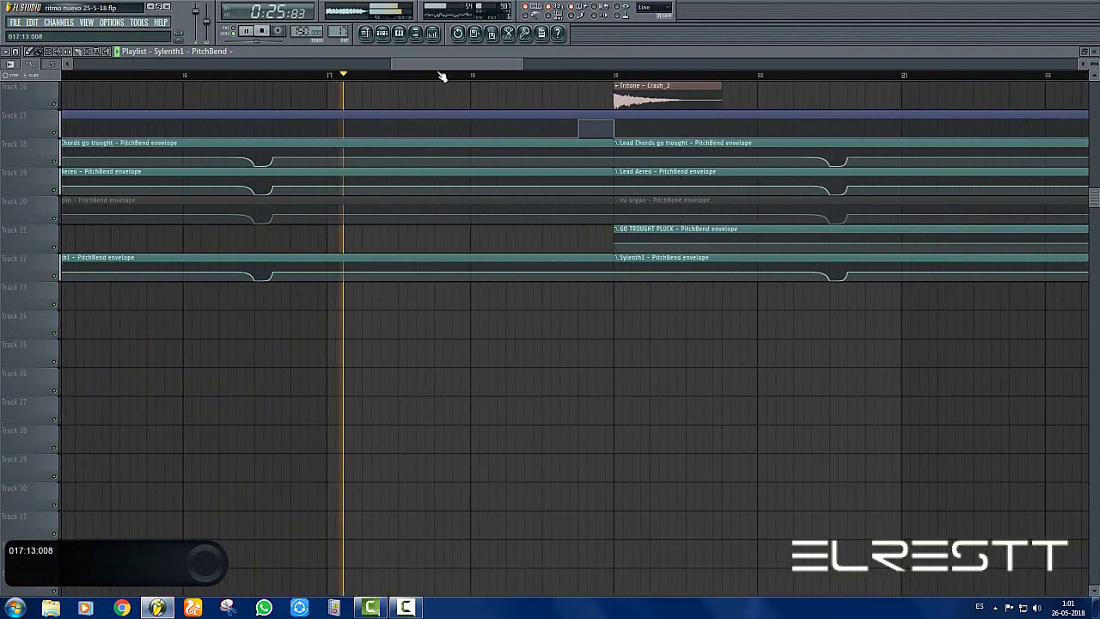
key(ctrl+z)
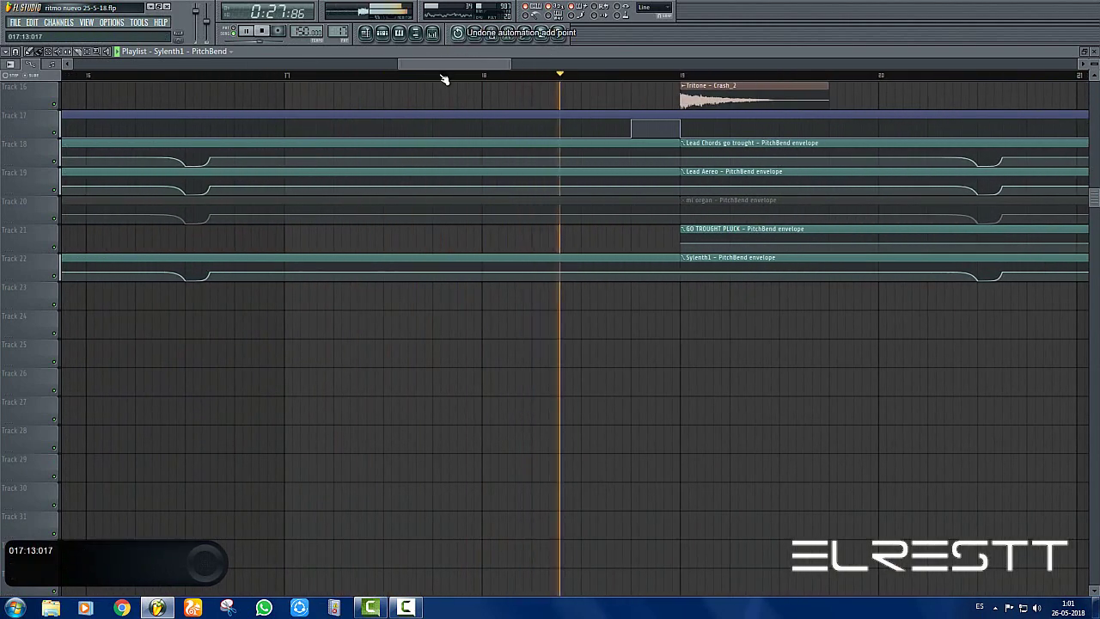
scroll(442, 79, down, 3)
scroll(443, 79, down, 6)
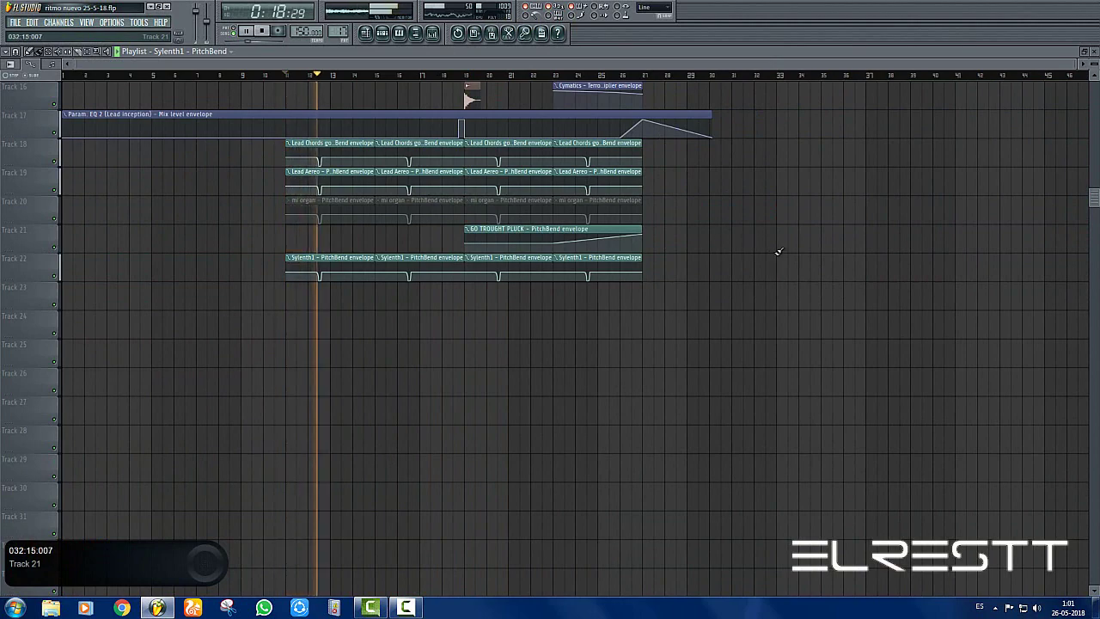
Show the Unsorted channels in the channel rack and open the Sylenth1 instrument
scroll(778, 251, up, 5)
scroll(778, 249, up, 10)
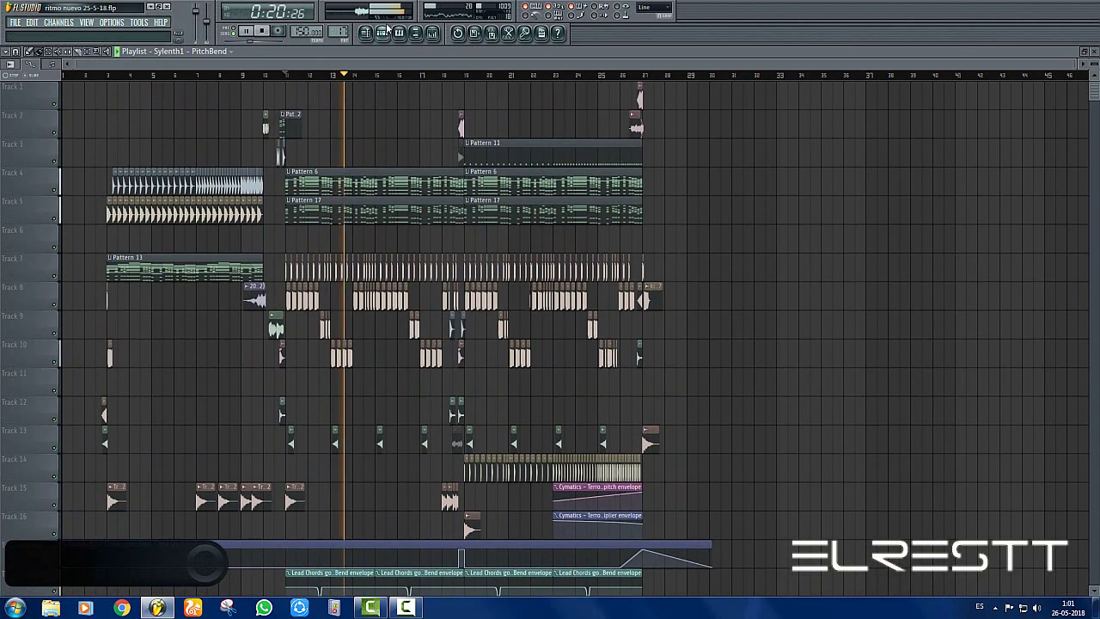
click(385, 32)
click(221, 227)
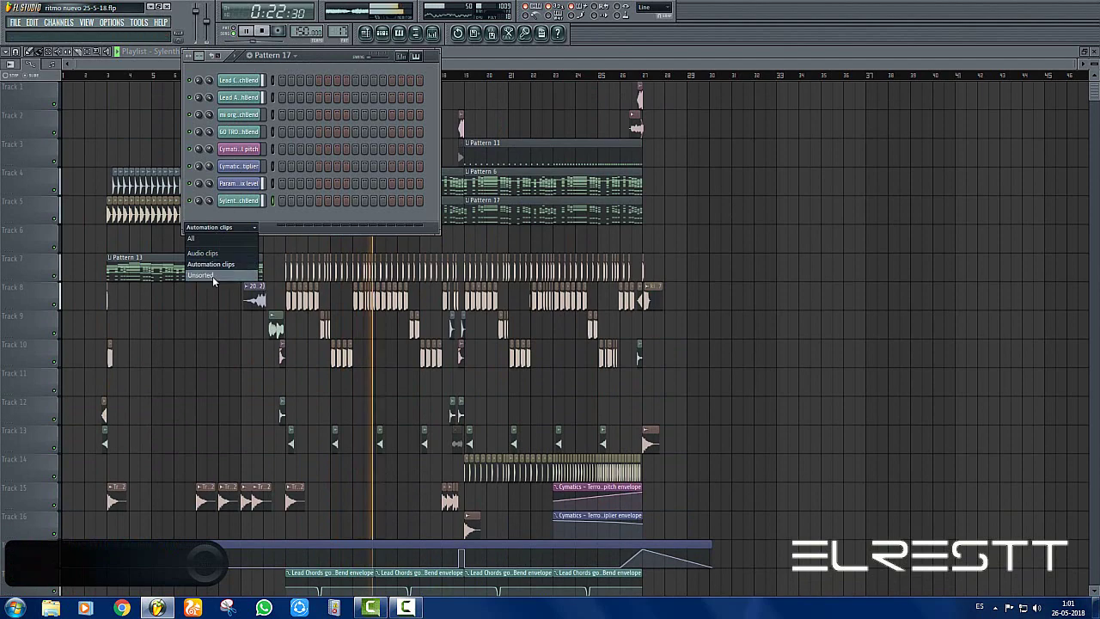
click(213, 276)
click(240, 203)
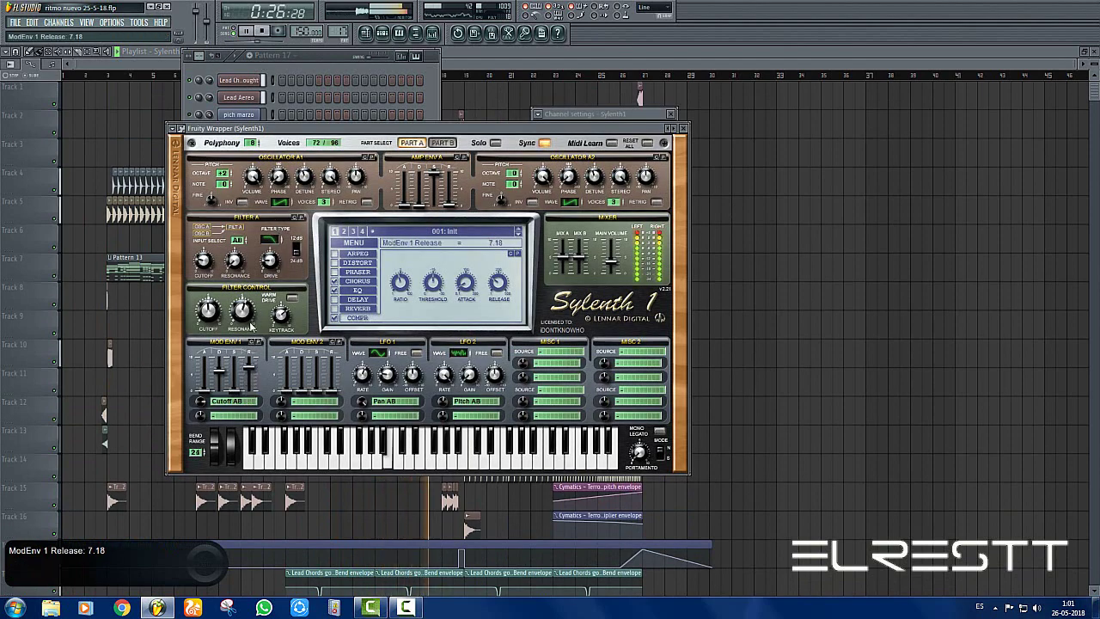
Shorten the Part A amp envelope release, set Part B's to 0.56 and the Filter Control cutoff to 65.22 Hz in Sylenth1
click(443, 143)
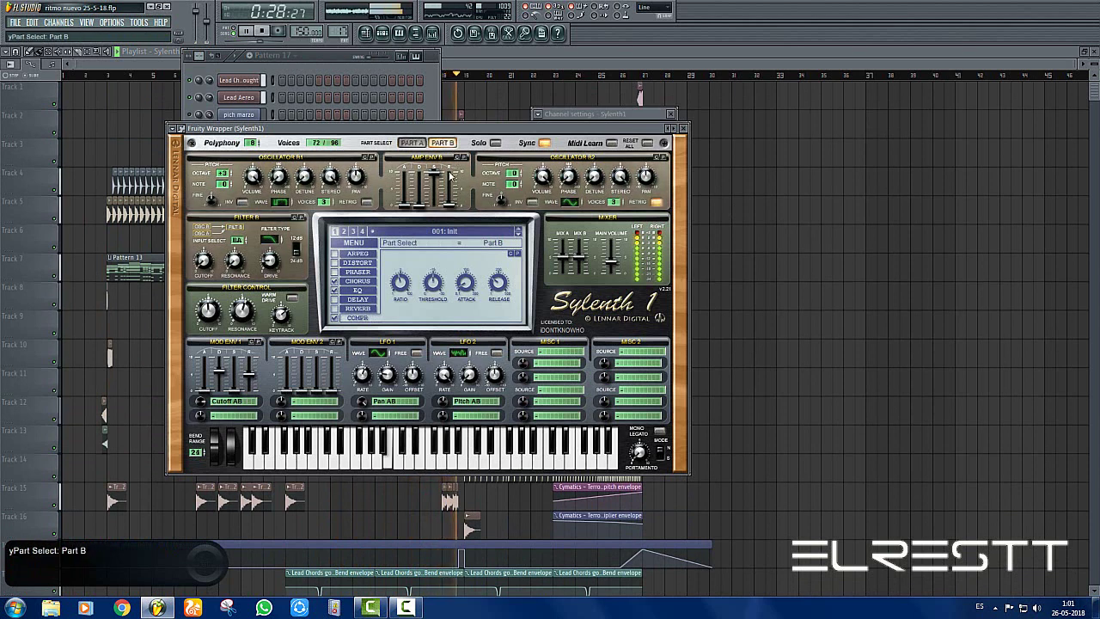
click(411, 143)
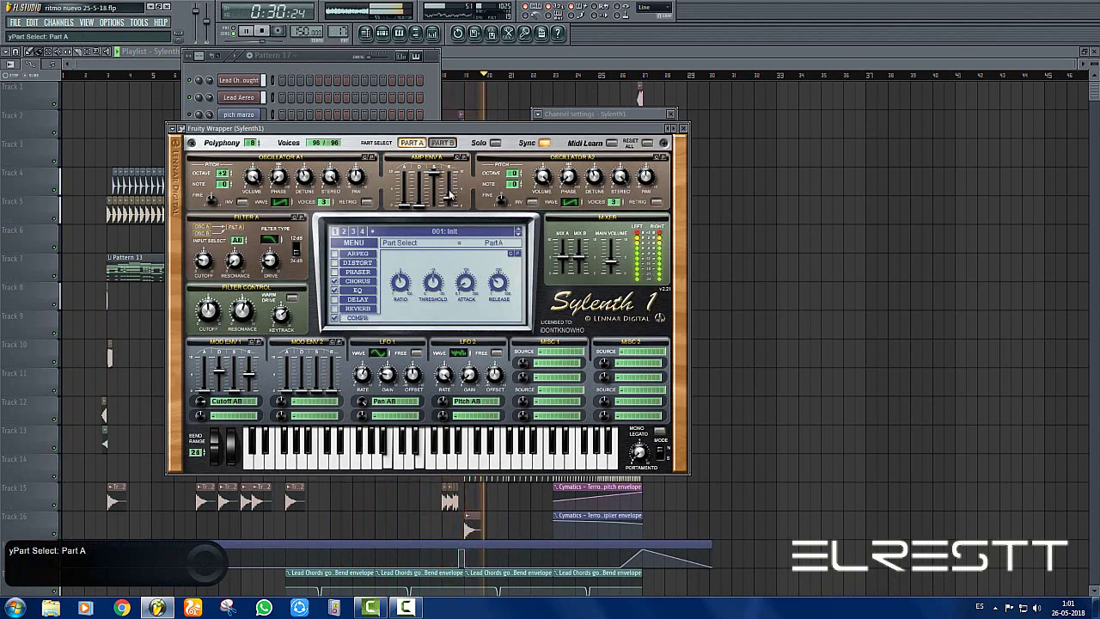
drag(448, 198, 446, 211)
click(443, 142)
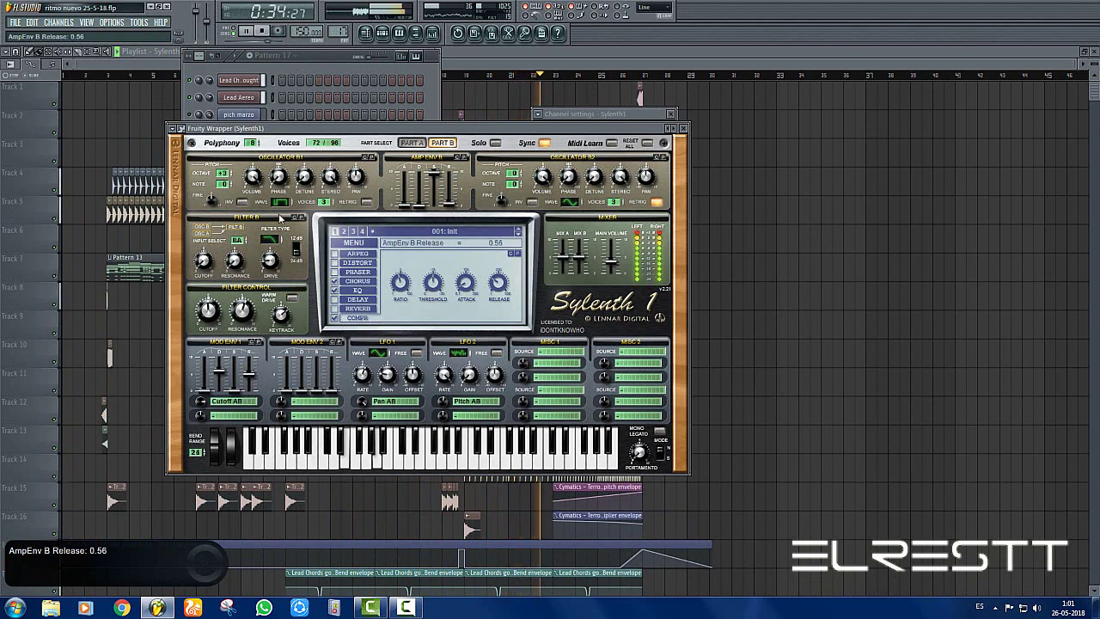
drag(210, 306, 212, 318)
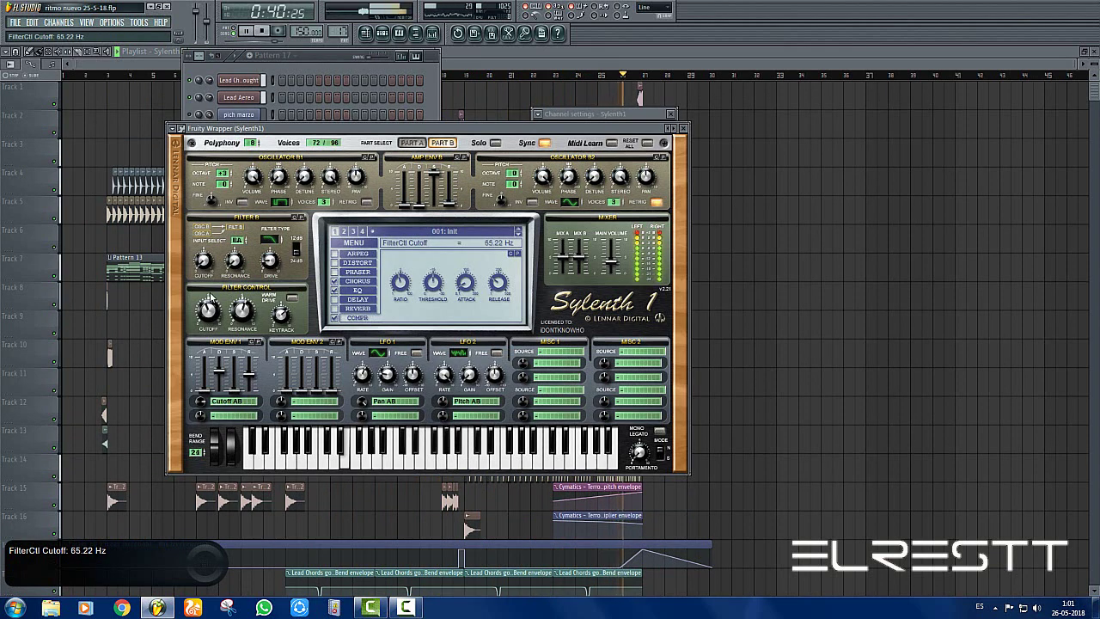
key(F12)
Lower the Sylenth1 mixer track's volume to 86% (-3.3 dB) while playing from bar 11
key(F9)
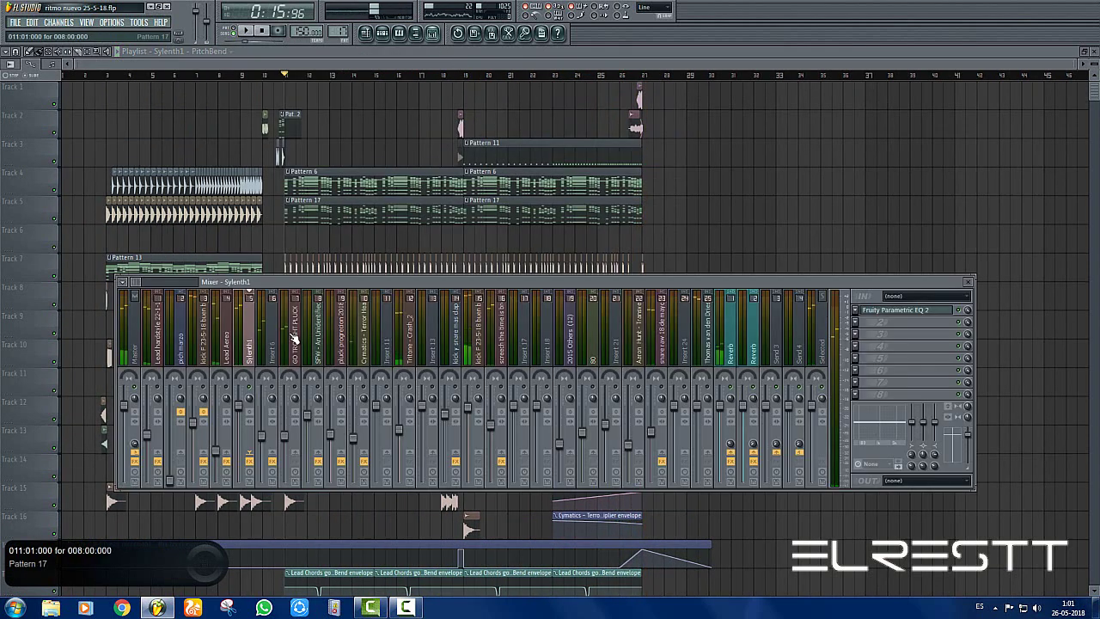
key(space)
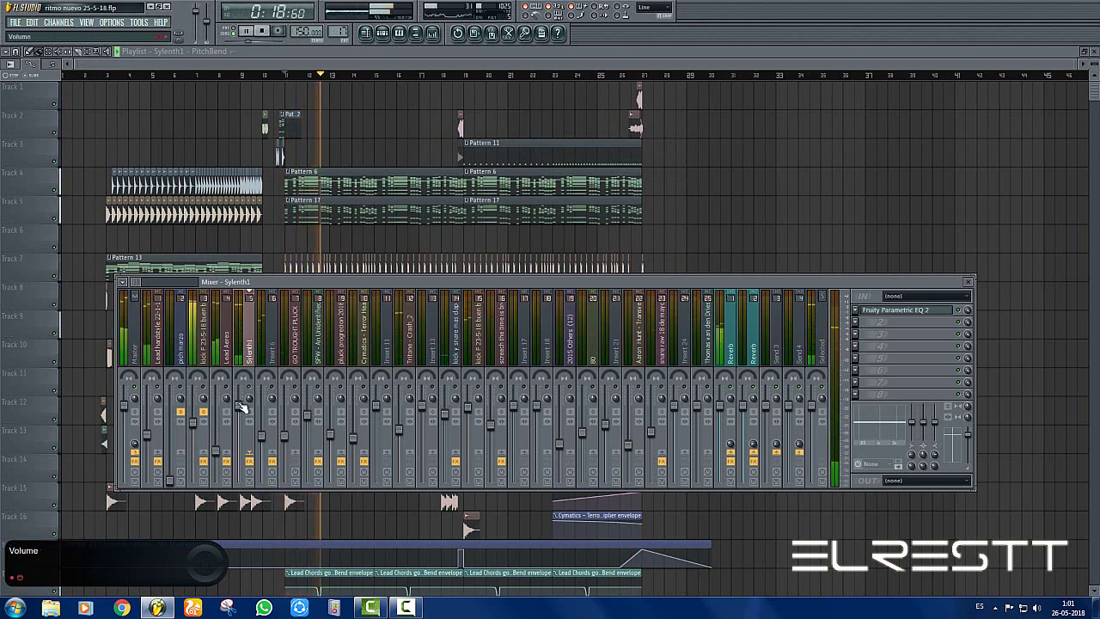
drag(238, 412, 240, 418)
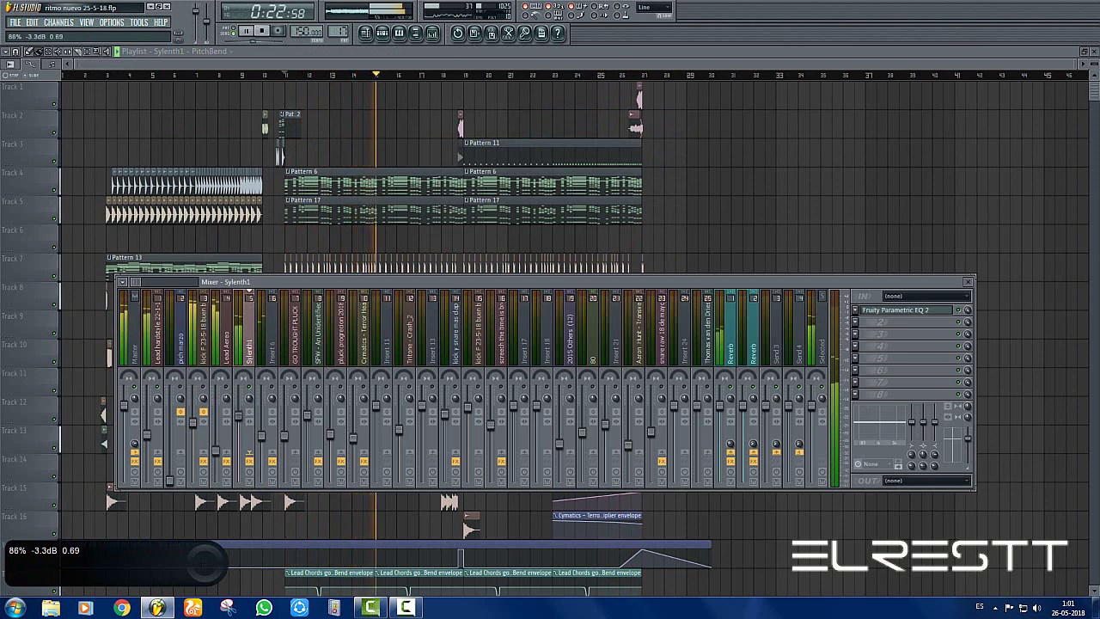
key(space)
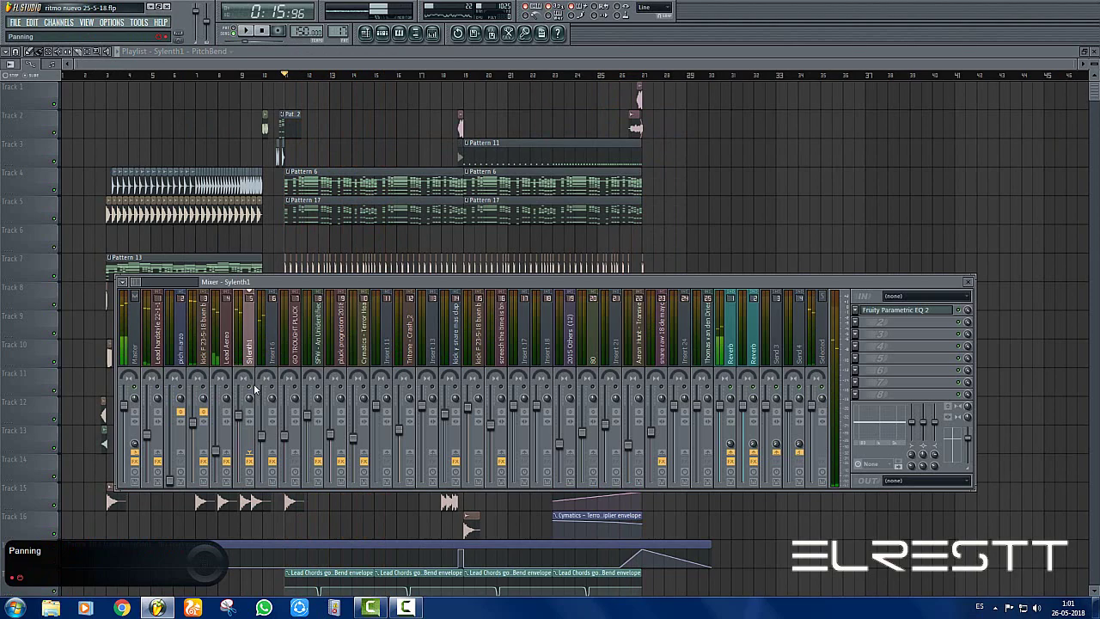
key(F9)
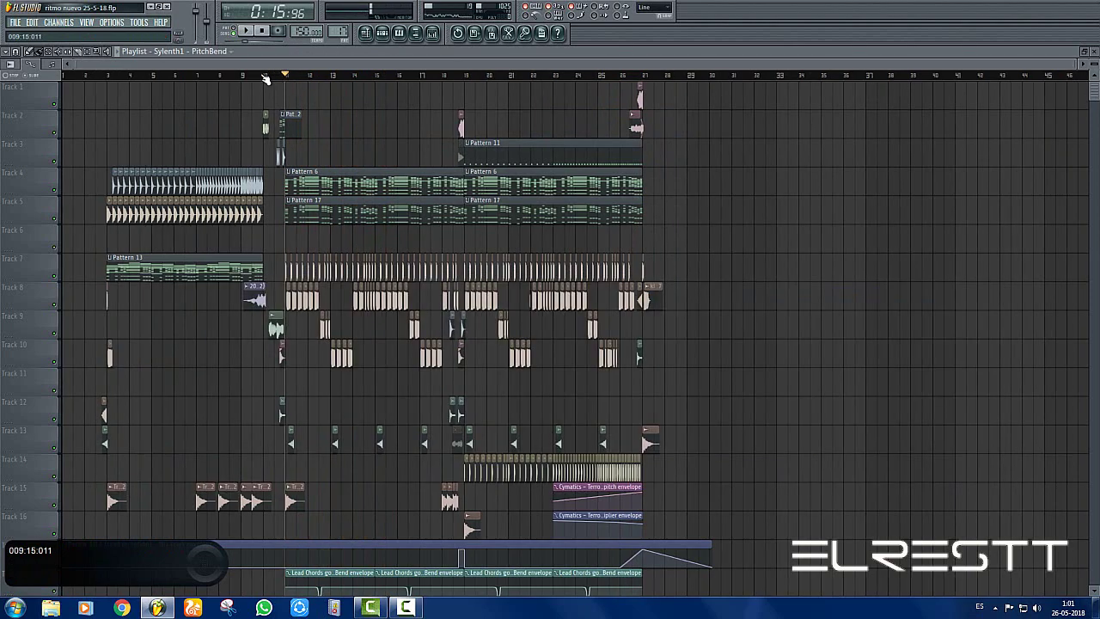
Play the arrangement from just before bar 10 and review the mixer levels and all playlist tracks down to the automation clips
key(space)
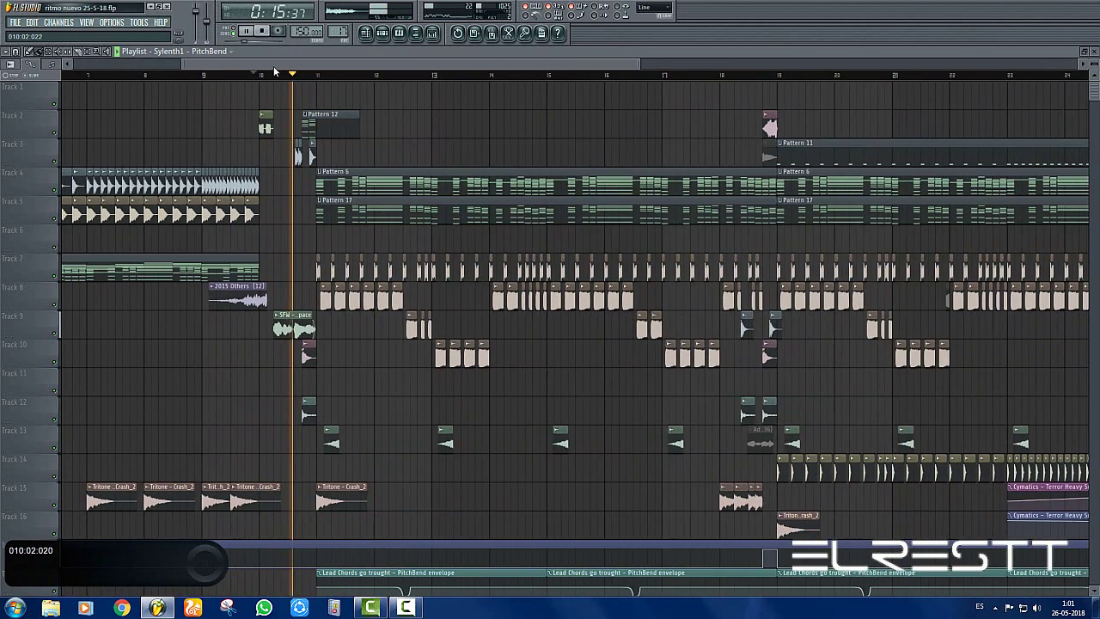
key(F9)
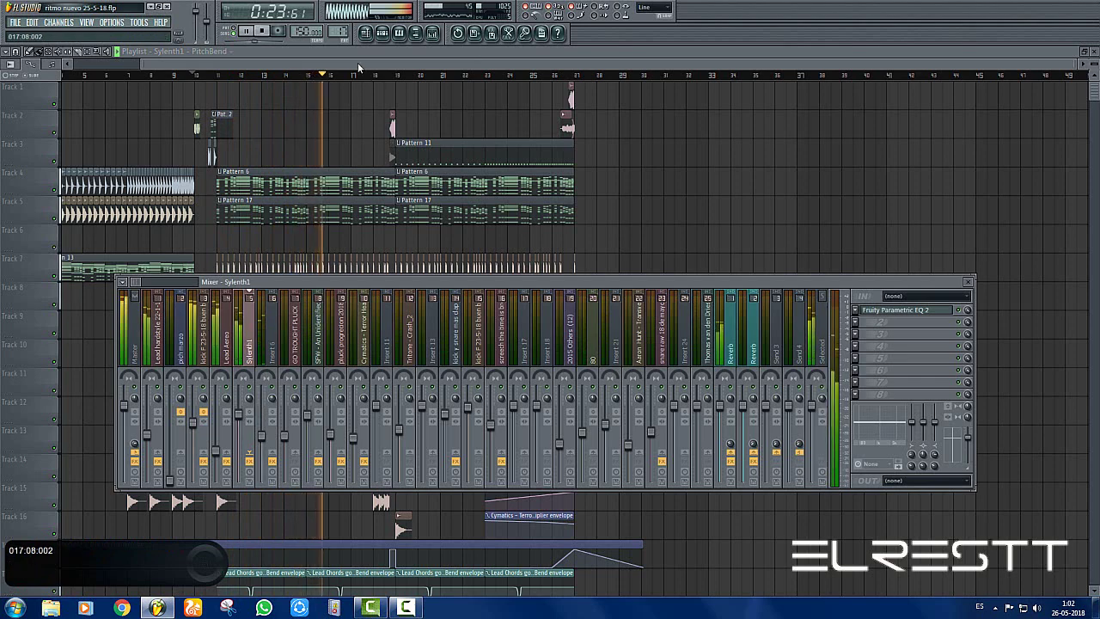
key(F9)
scroll(356, 75, left, 2)
drag(353, 73, 428, 47)
drag(1094, 63, 1094, 78)
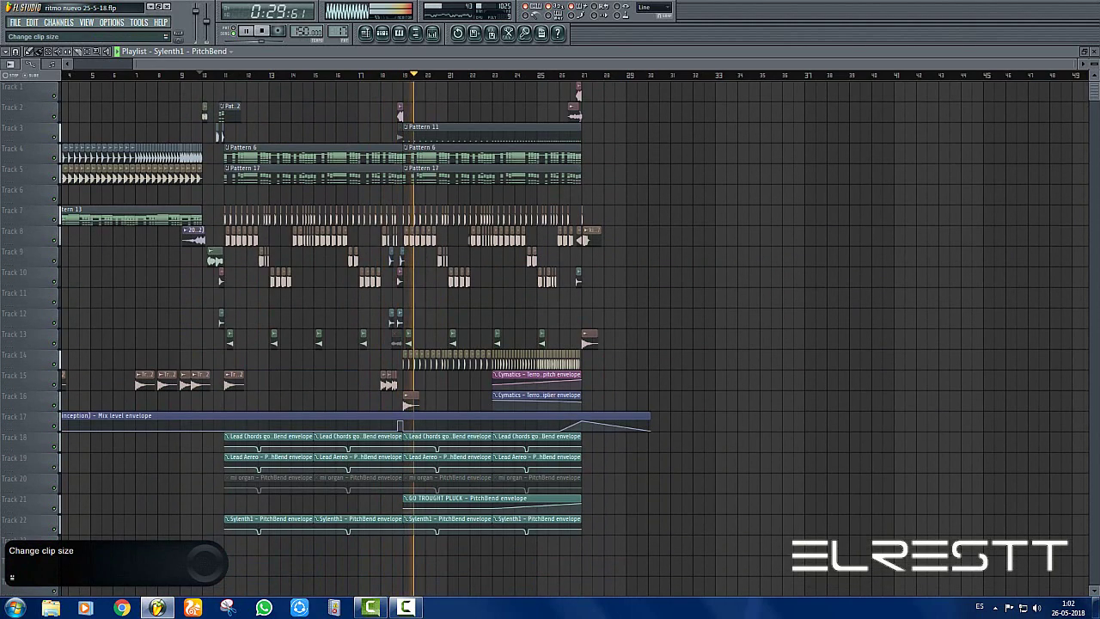
scroll(965, 219, down, 2)
scroll(965, 219, down, 3)
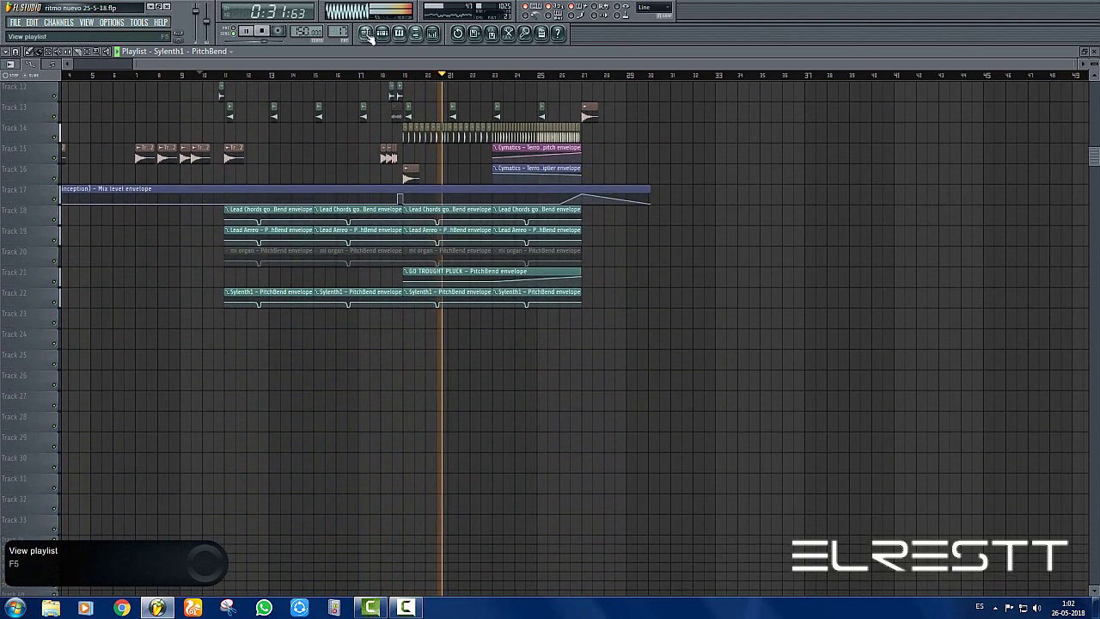
Reopen Sylenth1 on Part A and raise its mixer track's volume slightly
click(382, 33)
click(226, 202)
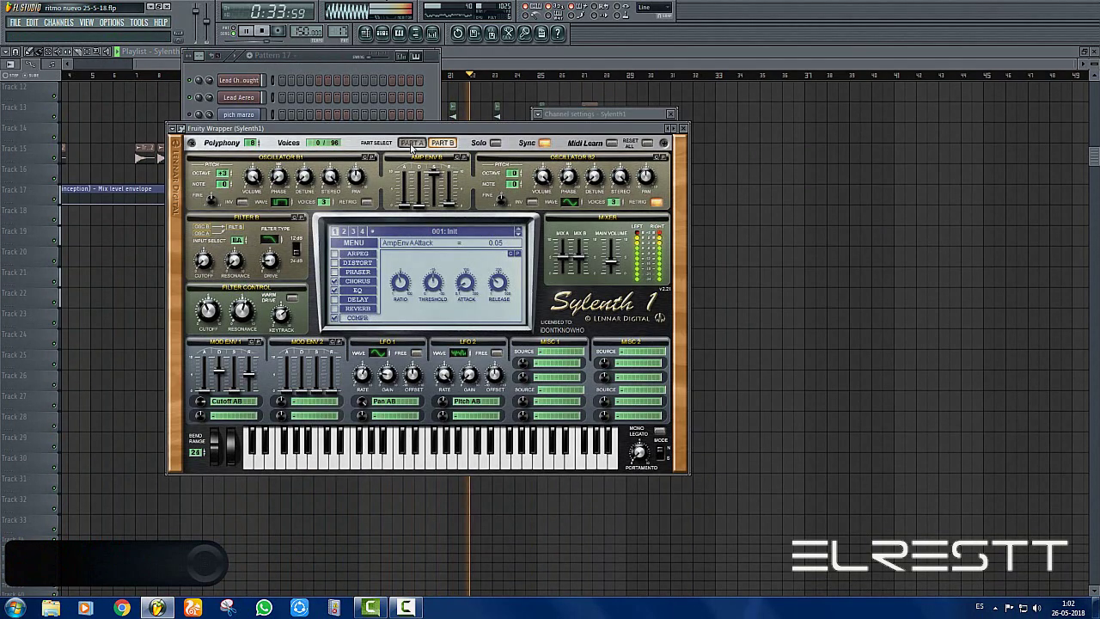
click(432, 33)
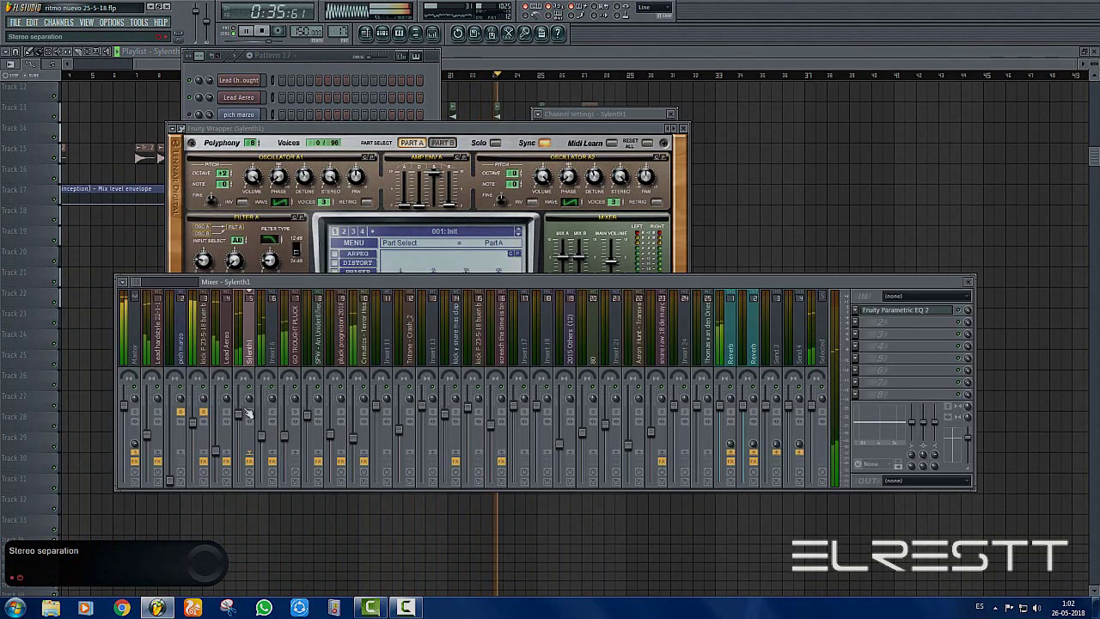
drag(239, 416, 239, 413)
Bring the Sylenth1 window in front of the mixer and review its Part B and Part A settings
click(398, 123)
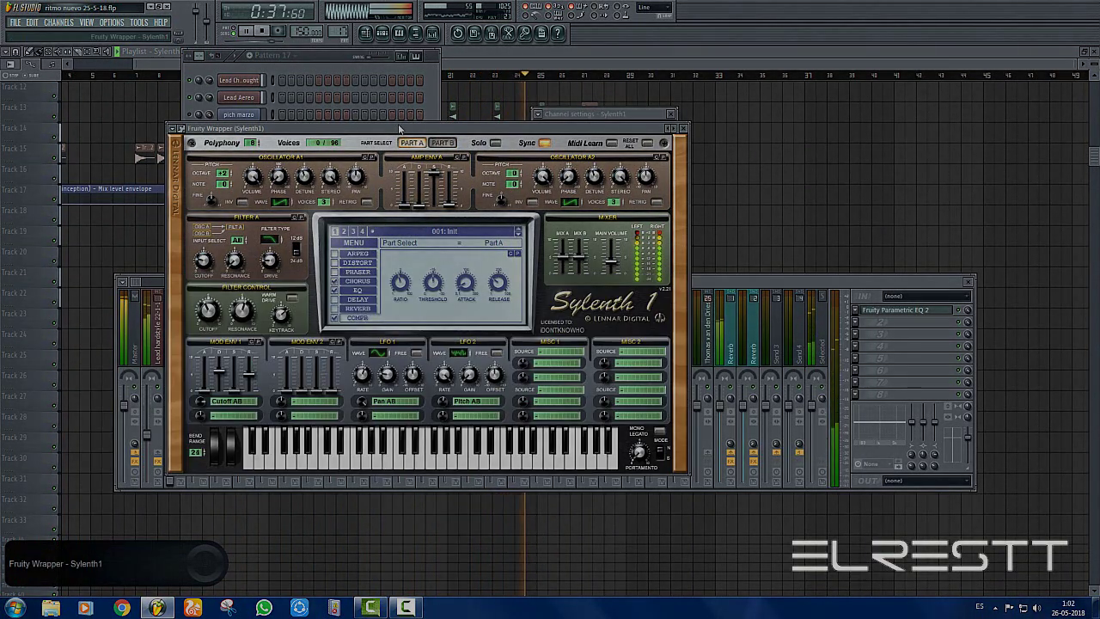
drag(398, 124, 388, 118)
click(434, 138)
click(403, 137)
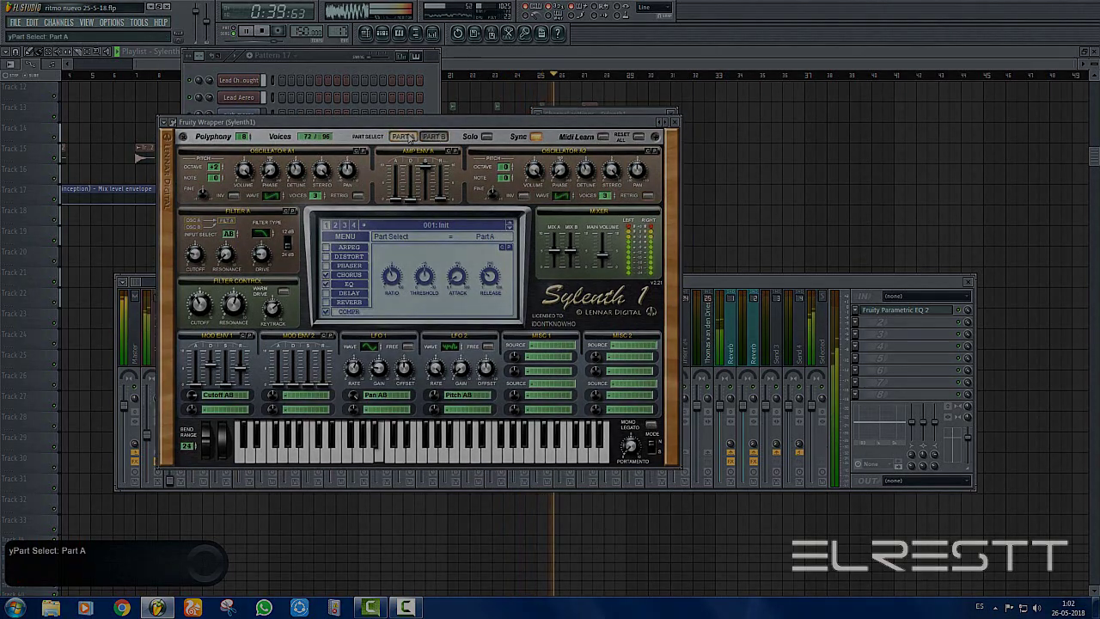